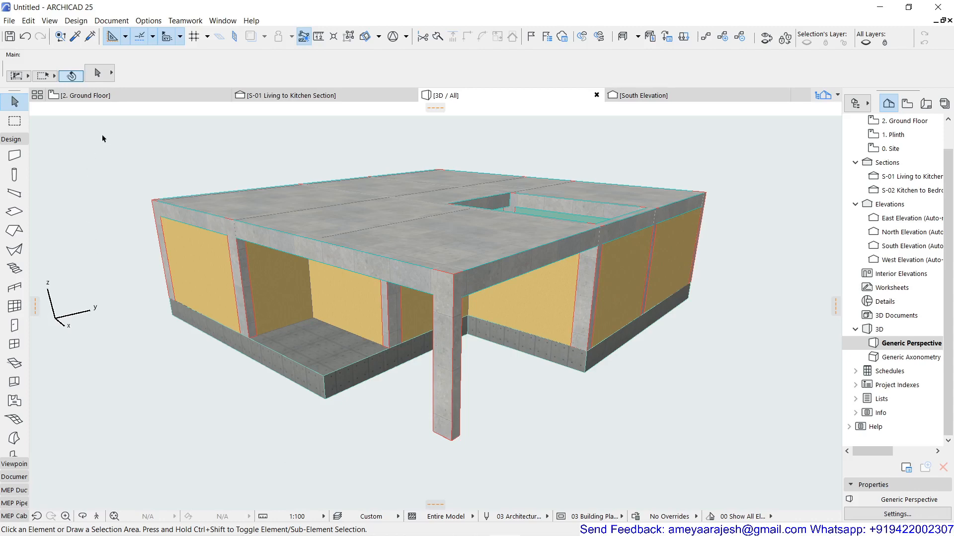
# Open the default settings of the Door tool from the 2. Ground Floor plan.
pyautogui.click(111, 98)
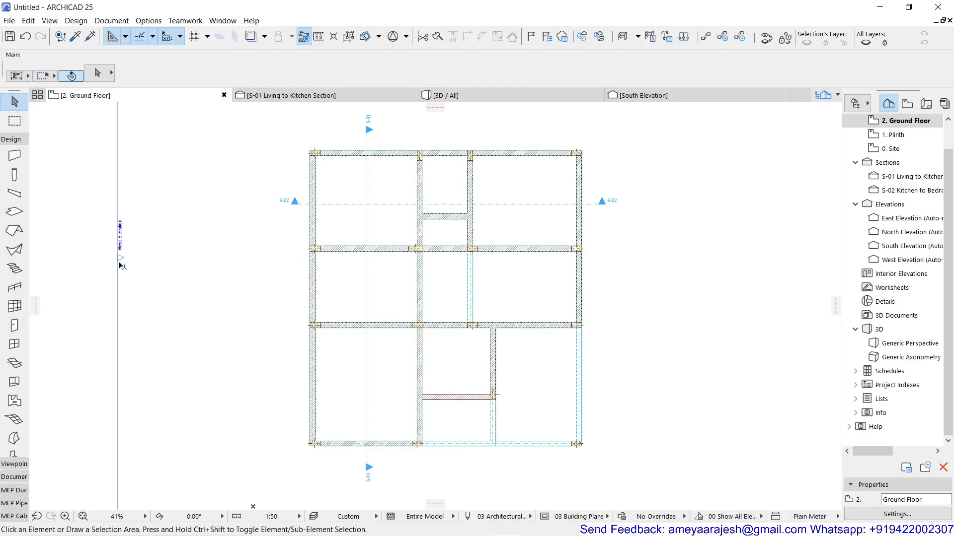
pyautogui.click(11, 327)
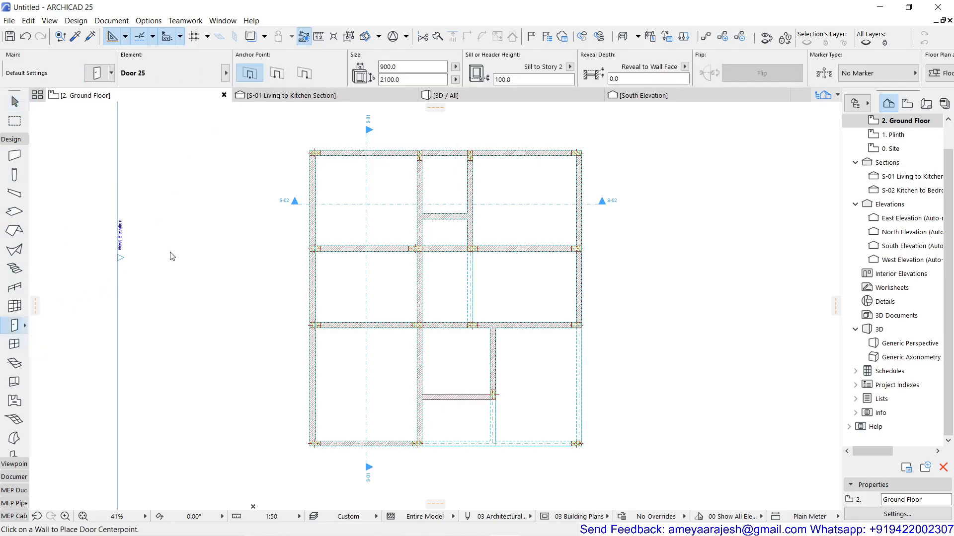
pyautogui.hotkey('ctrl', 't')
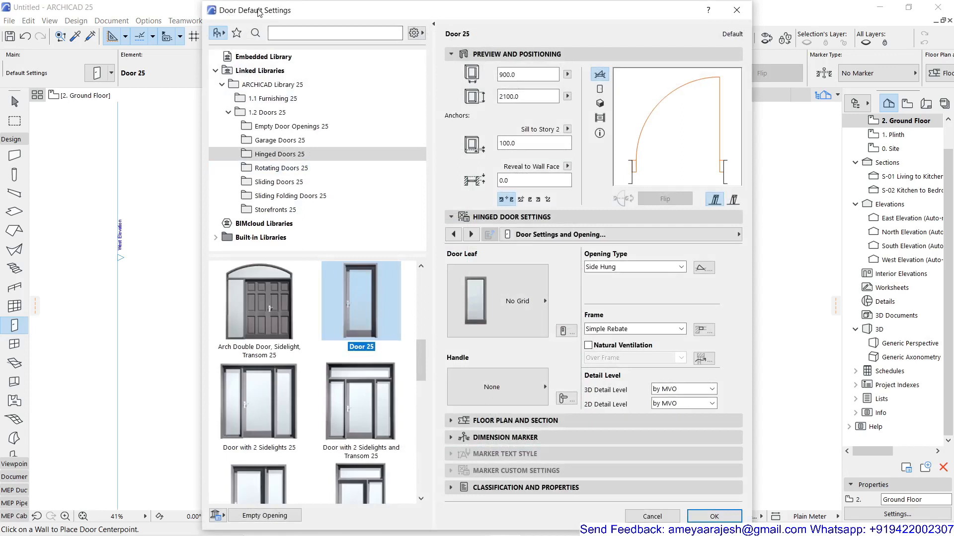
# Collapse and restore the library browser in the door settings twice.
pyautogui.click(435, 26)
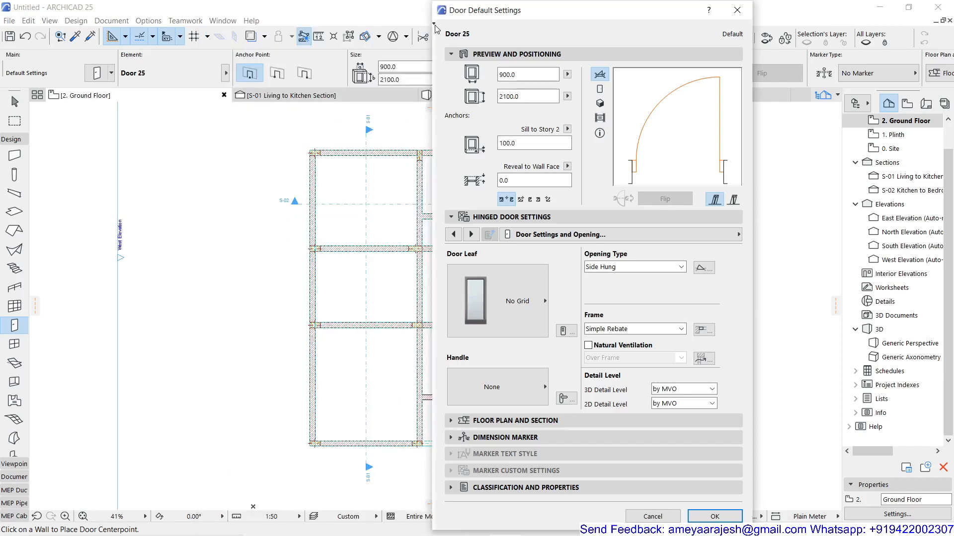
pyautogui.click(435, 26)
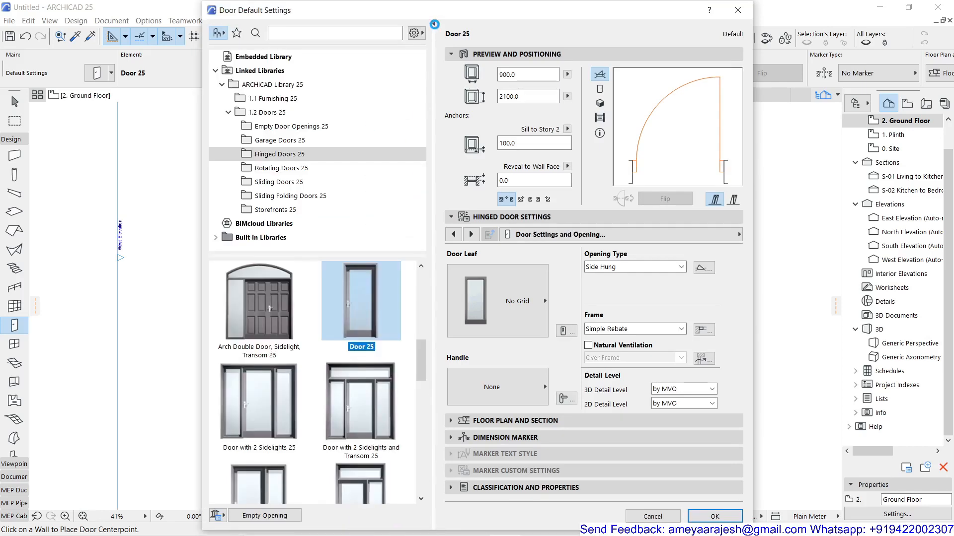
pyautogui.click(435, 24)
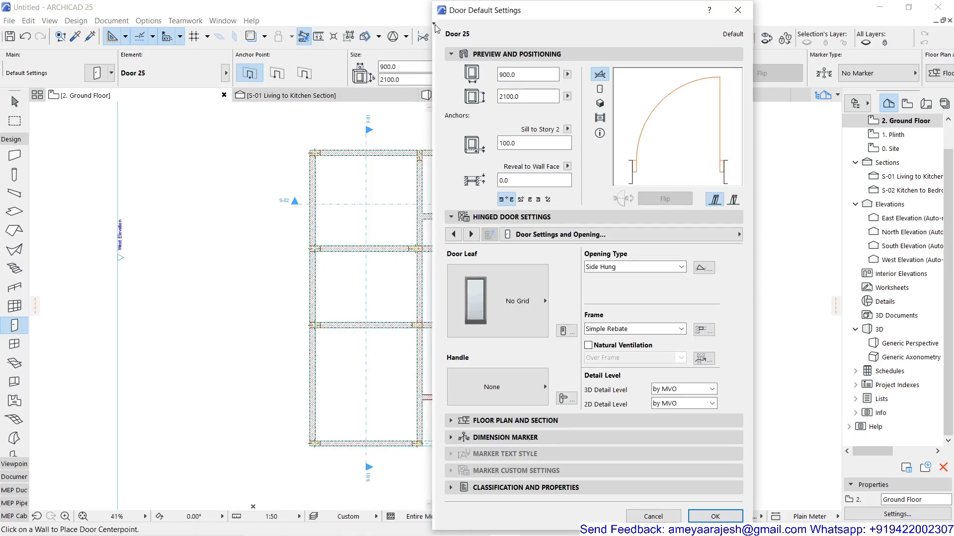
pyautogui.click(434, 25)
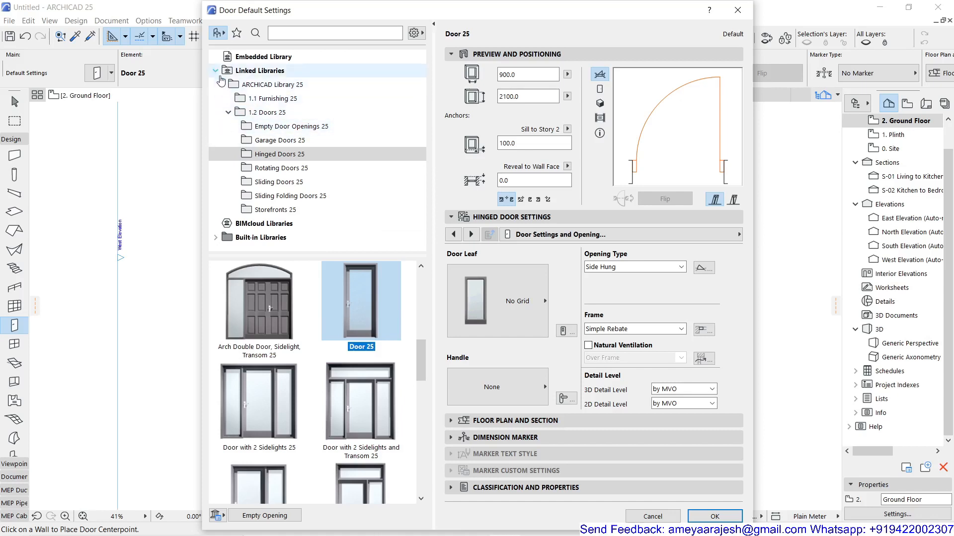
# Examine the Embedded Library, the Linked Libraries tree and the 1.1 Furnishing 25 folder for available door objects.
pyautogui.click(253, 59)
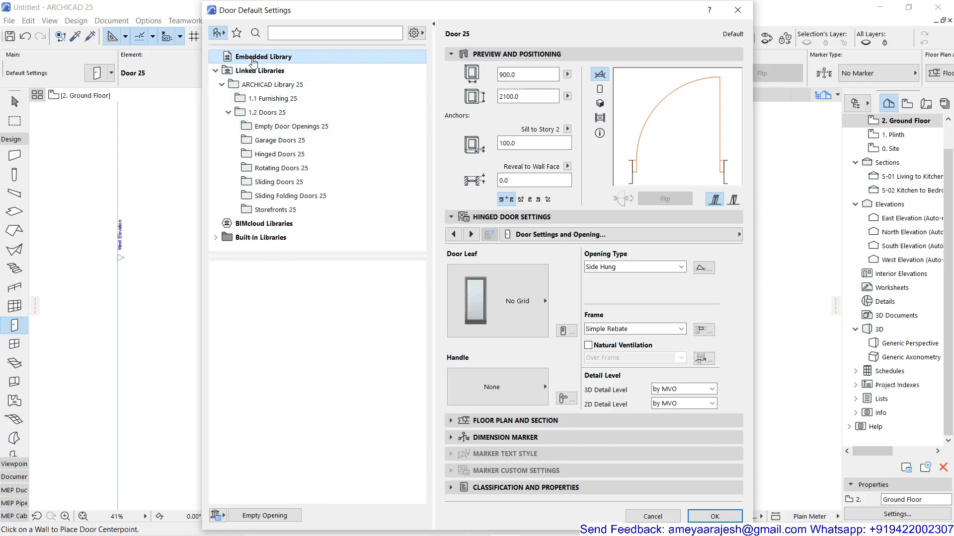
pyautogui.click(215, 71)
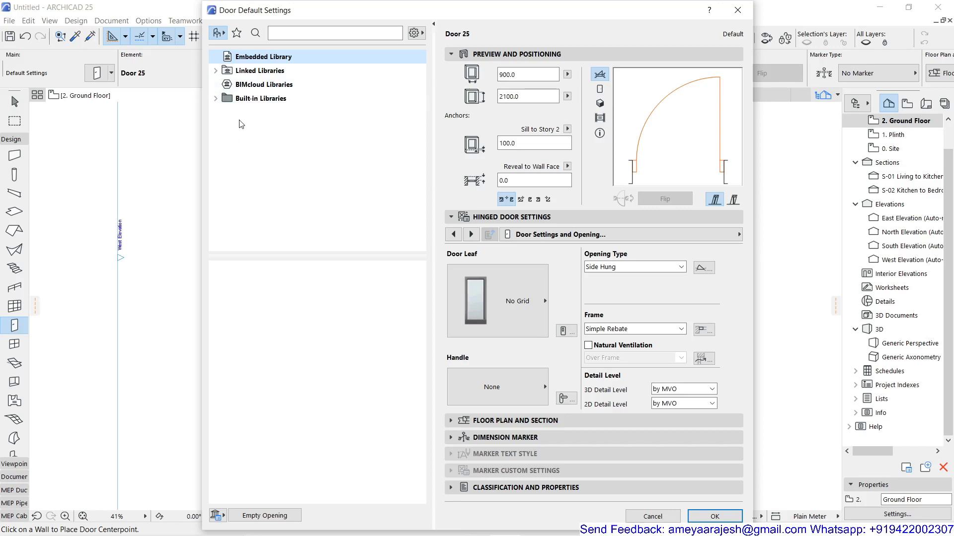
pyautogui.click(216, 72)
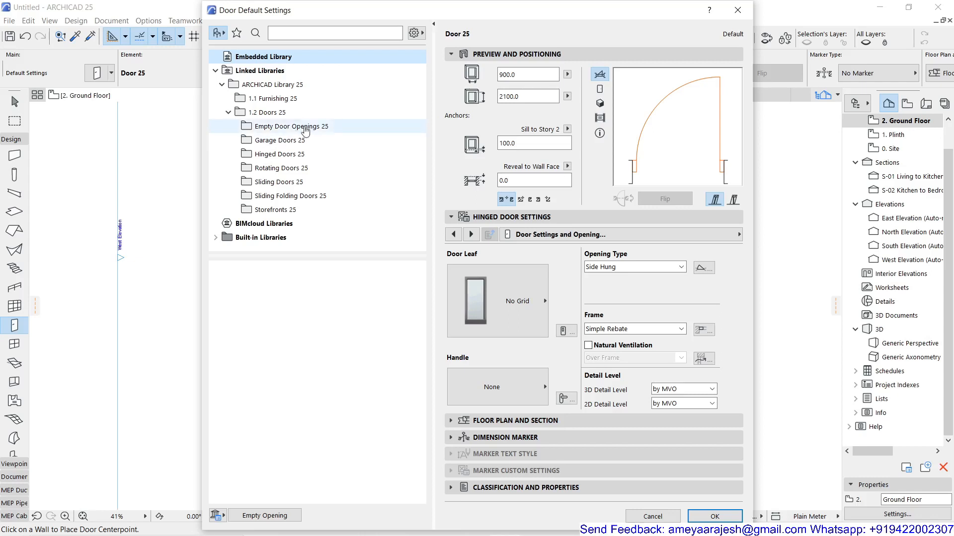
pyautogui.click(275, 100)
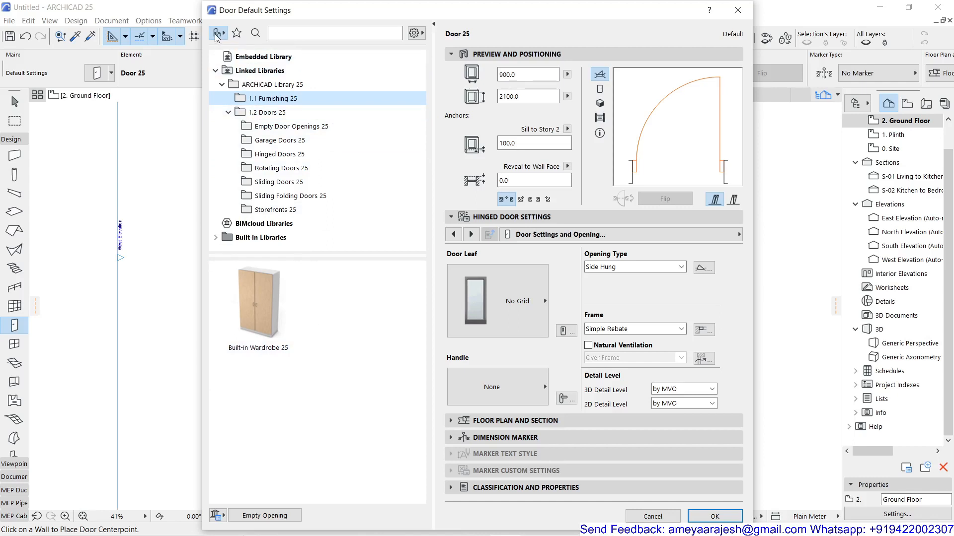
# Look at the door library in the subtype view, and return to the folder view.
pyautogui.click(215, 34)
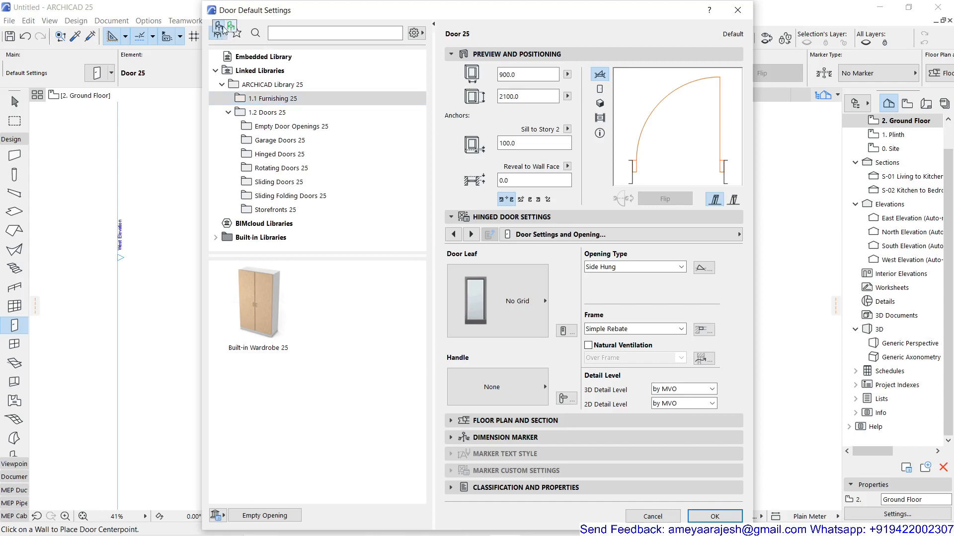
pyautogui.click(232, 29)
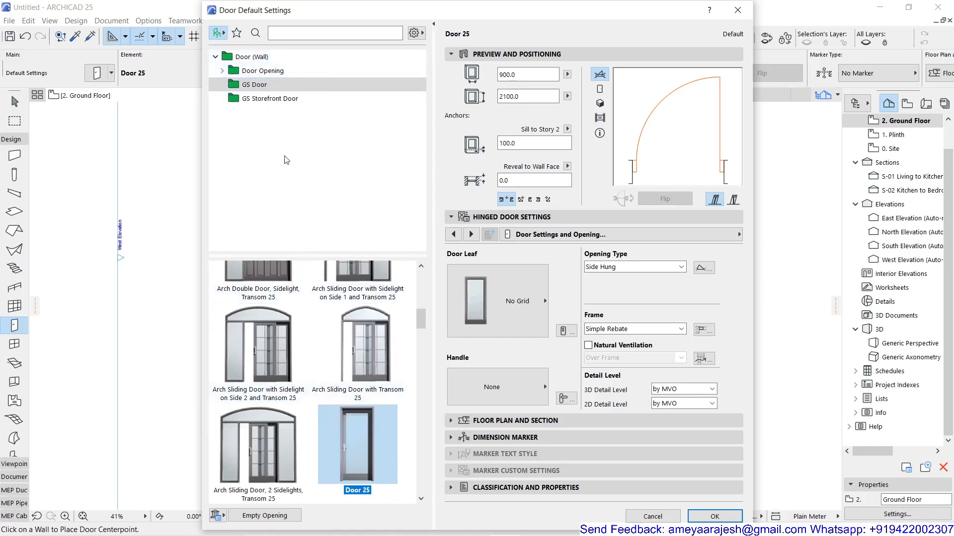
pyautogui.click(219, 32)
pyautogui.click(222, 22)
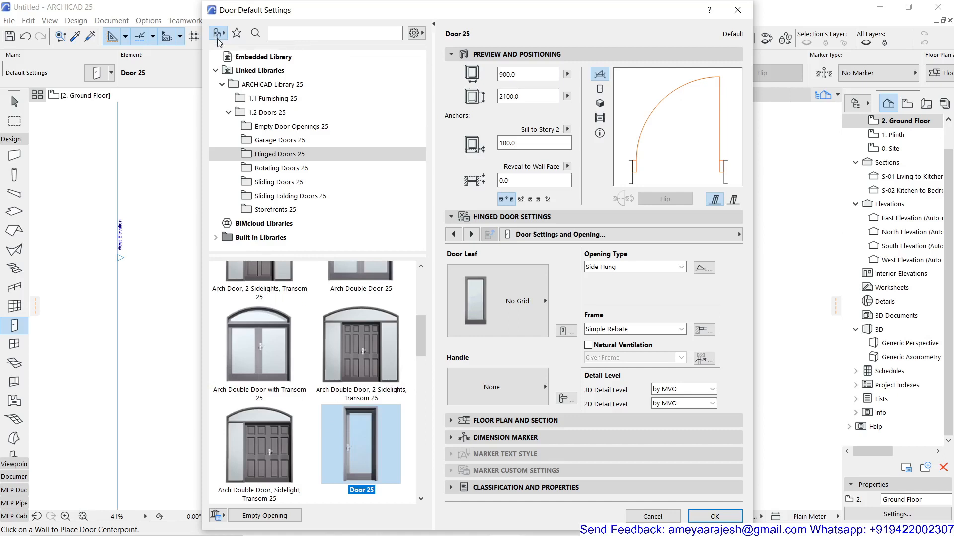
# Browse the door types in the 1.2 Doors 25 subfolders, from Empty Door Openings 25 through Storefronts 25.
pyautogui.click(265, 116)
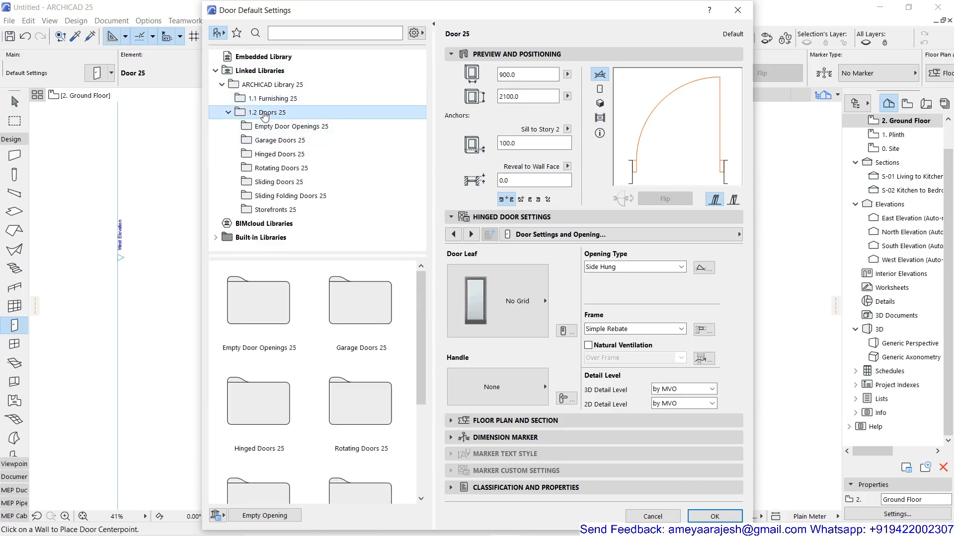
pyautogui.click(268, 127)
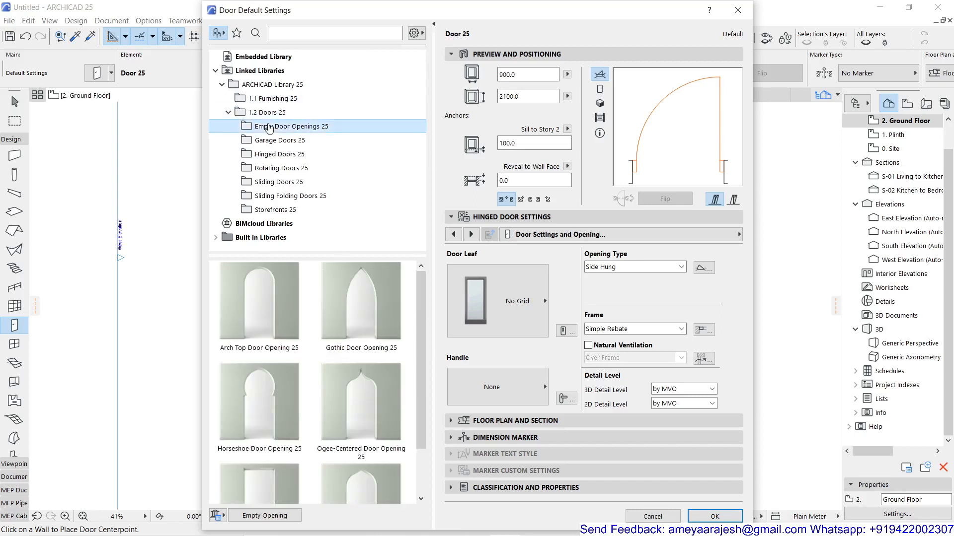
pyautogui.click(272, 141)
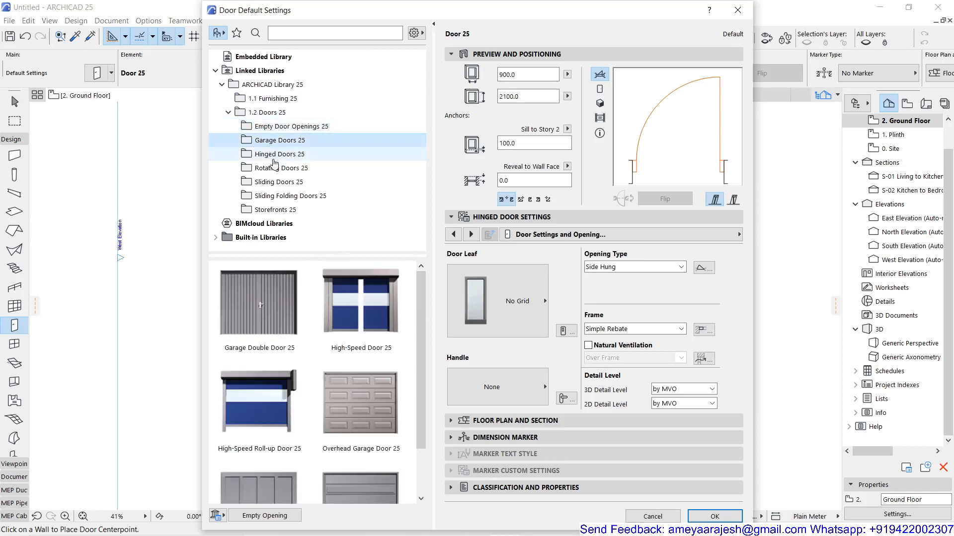
pyautogui.click(274, 157)
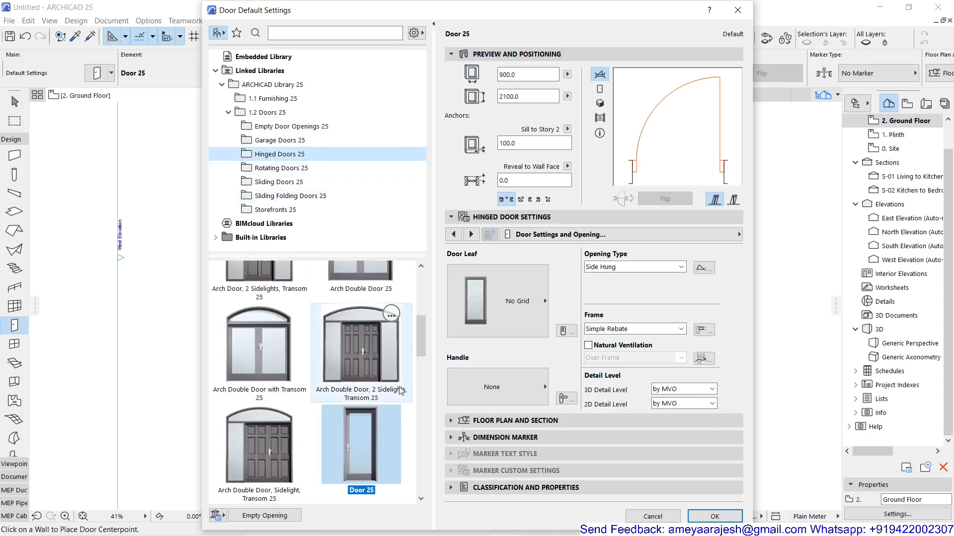
pyautogui.scroll(-5, 384, 388)
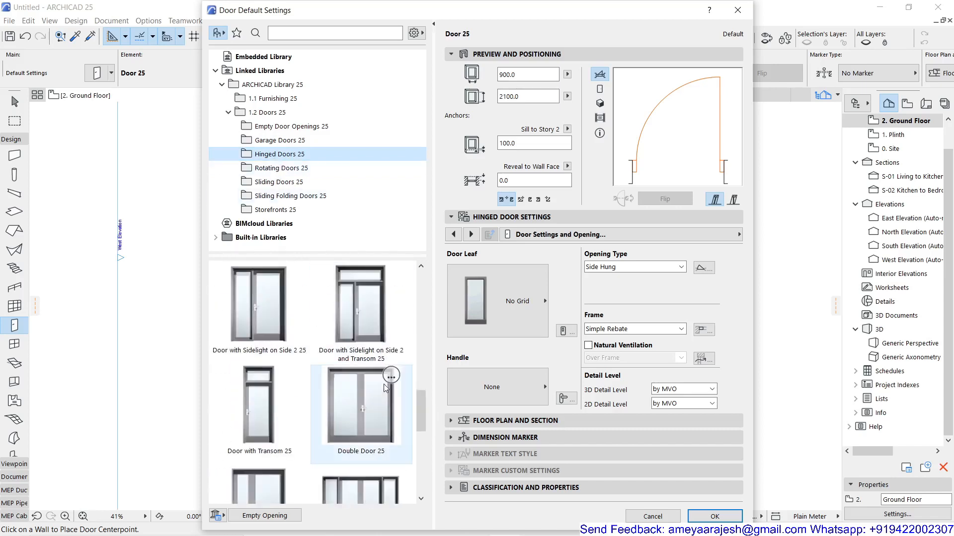
pyautogui.scroll(-5, 383, 387)
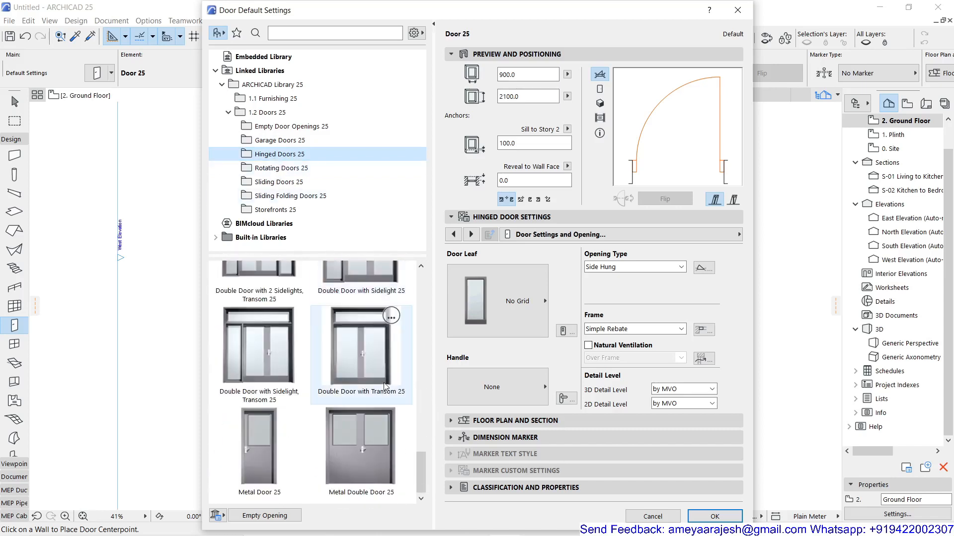
pyautogui.scroll(5, 384, 384)
pyautogui.scroll(5, 385, 385)
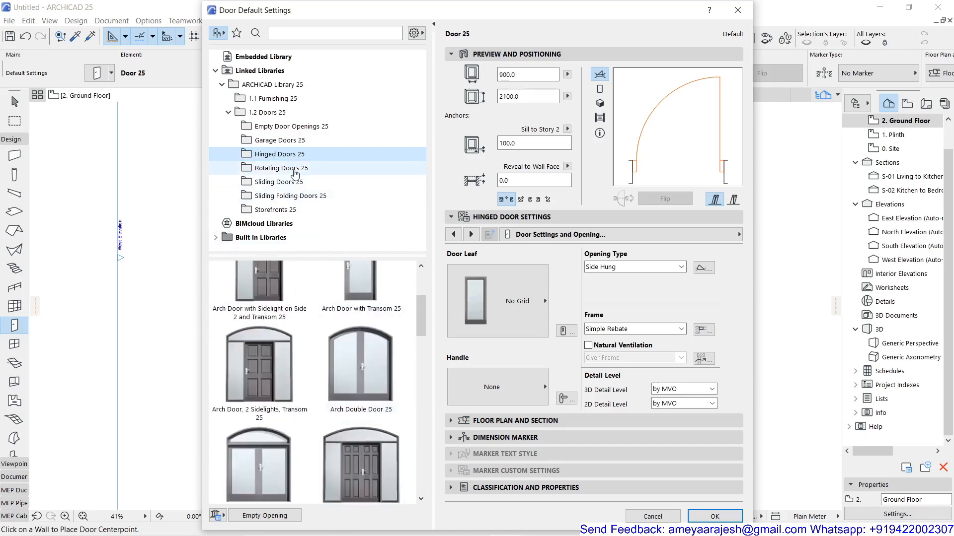
pyautogui.click(295, 171)
pyautogui.click(291, 185)
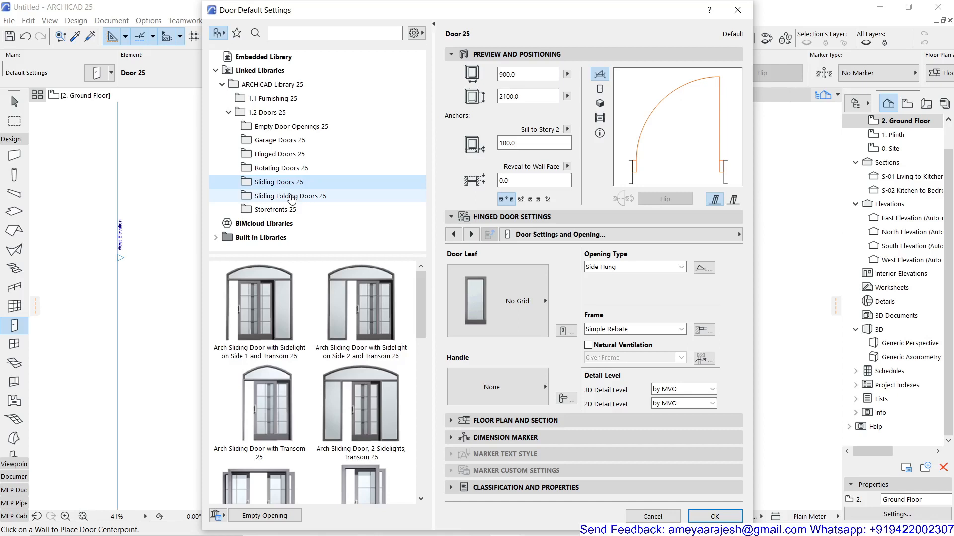
pyautogui.click(292, 198)
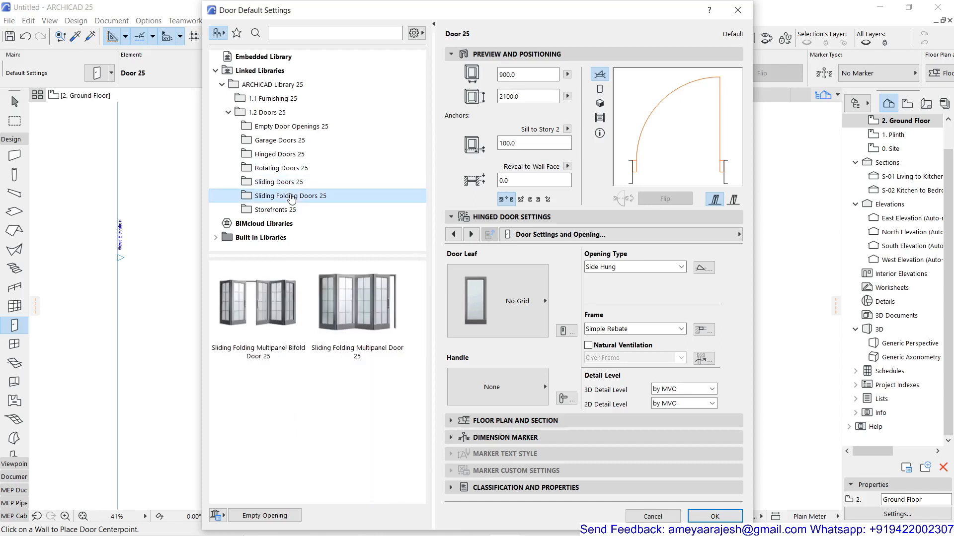
pyautogui.click(277, 209)
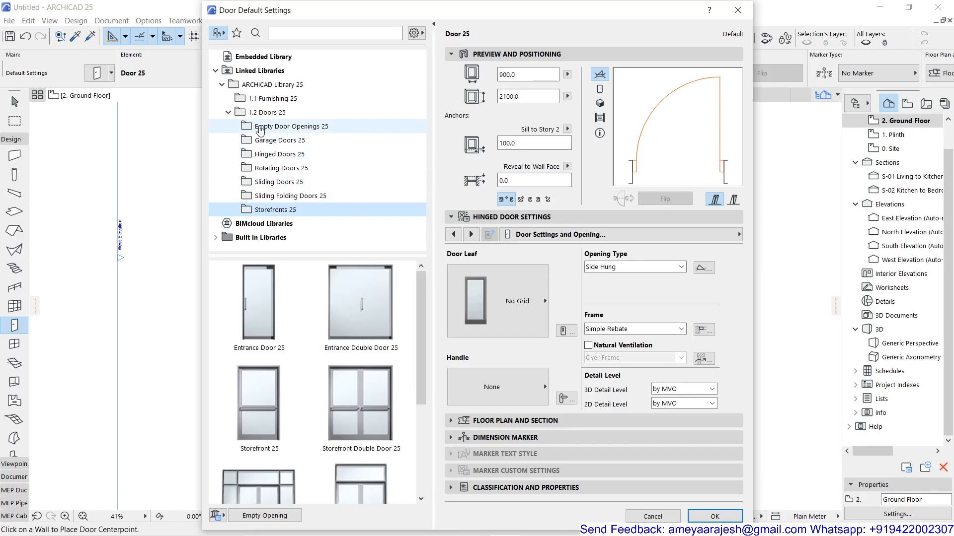
# Choose Door 25 from the Hinged Doors 25 folder after trying Arch Double Door, Sidelight, Transom 25.
pyautogui.click(264, 155)
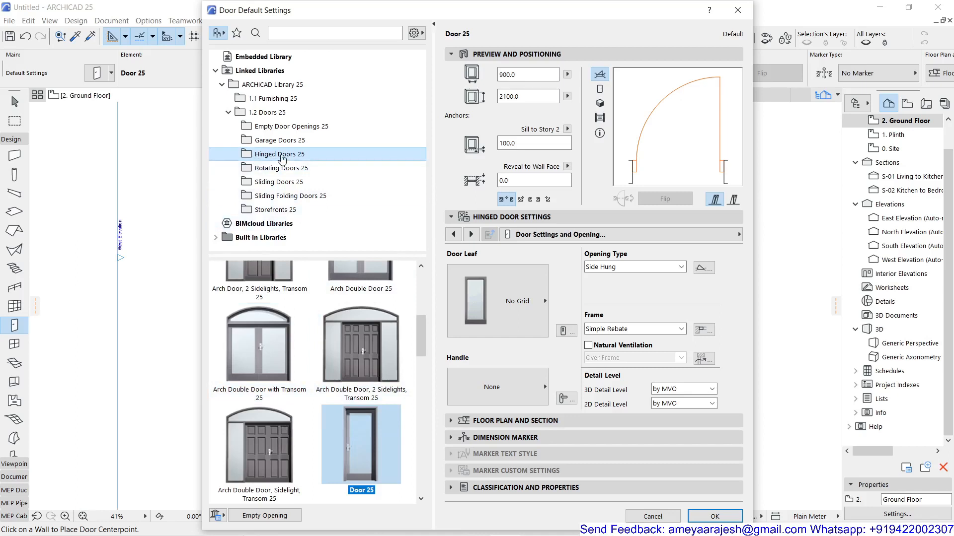
pyautogui.scroll(-2, 350, 428)
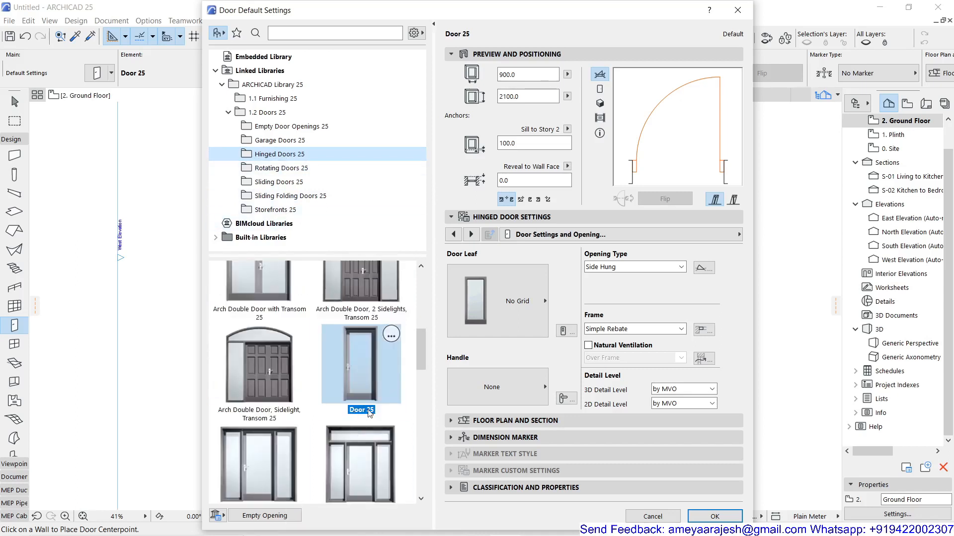
pyautogui.scroll(-1, 356, 360)
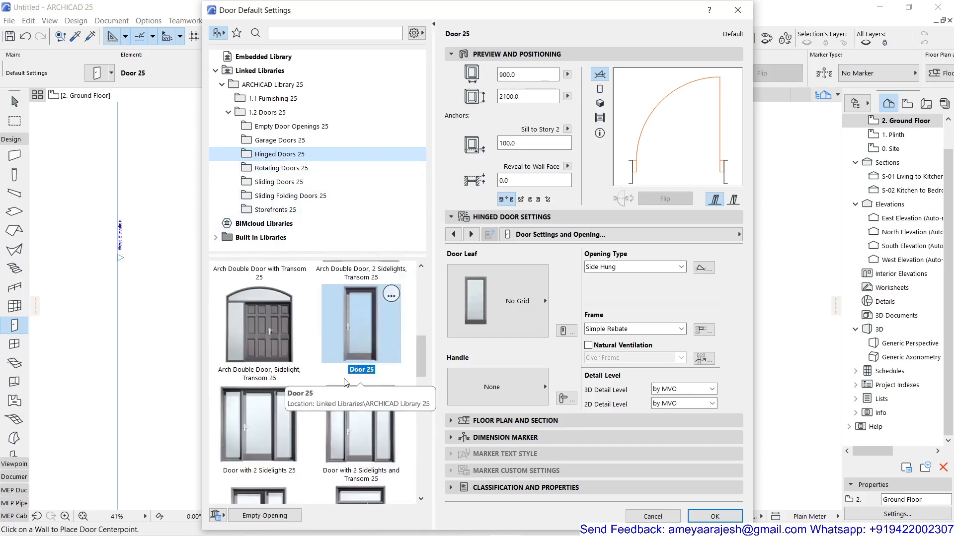
pyautogui.click(279, 337)
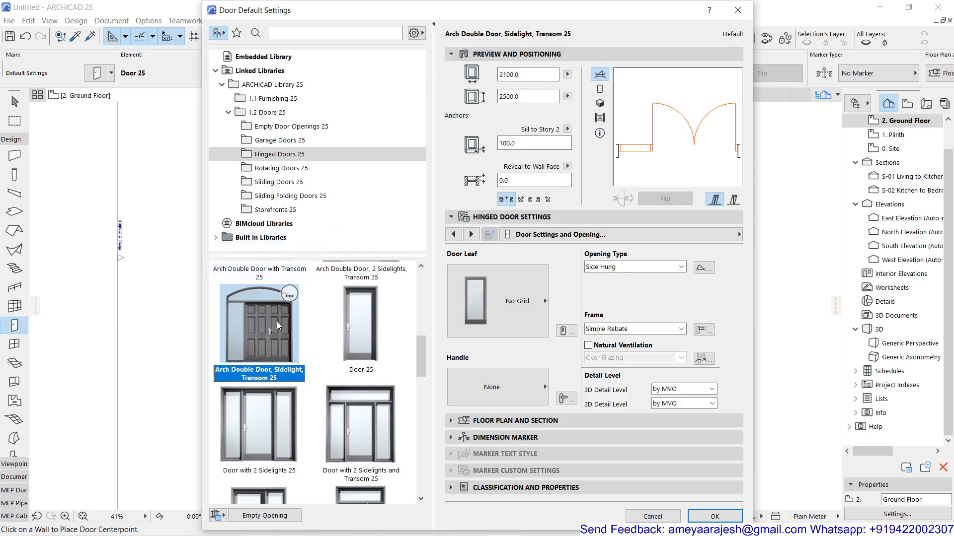
pyautogui.click(353, 330)
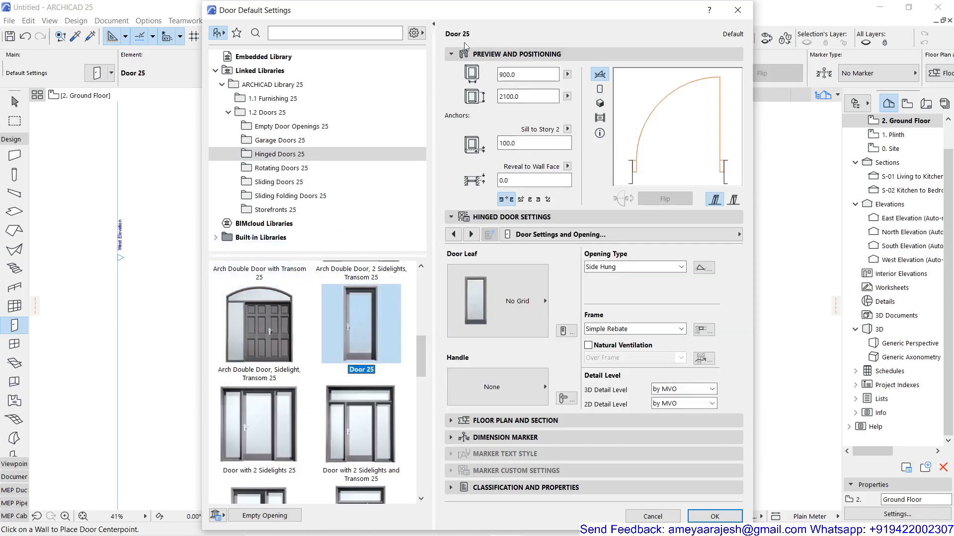
# Collapse and re-expand the Preview and Positioning and Hinged Door Settings sections.
pyautogui.click(452, 54)
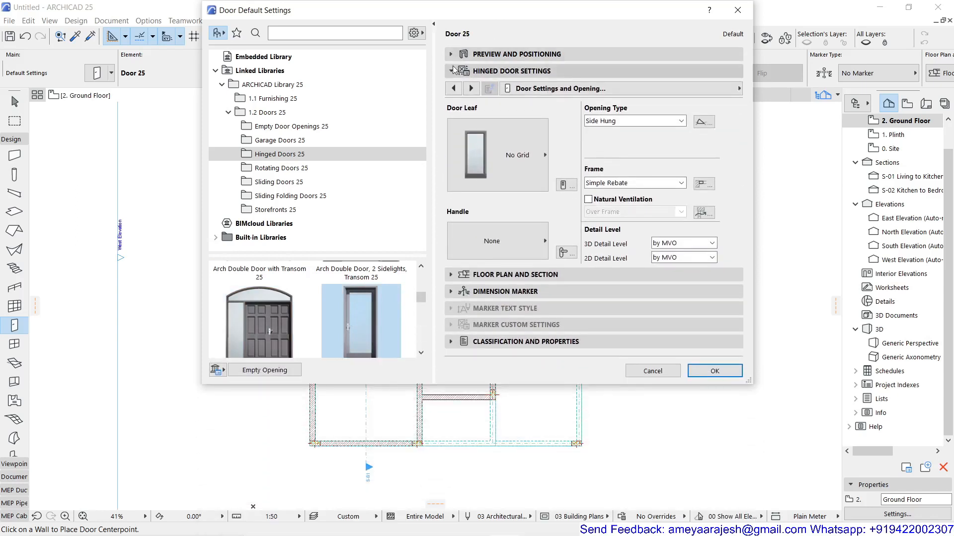
pyautogui.click(452, 71)
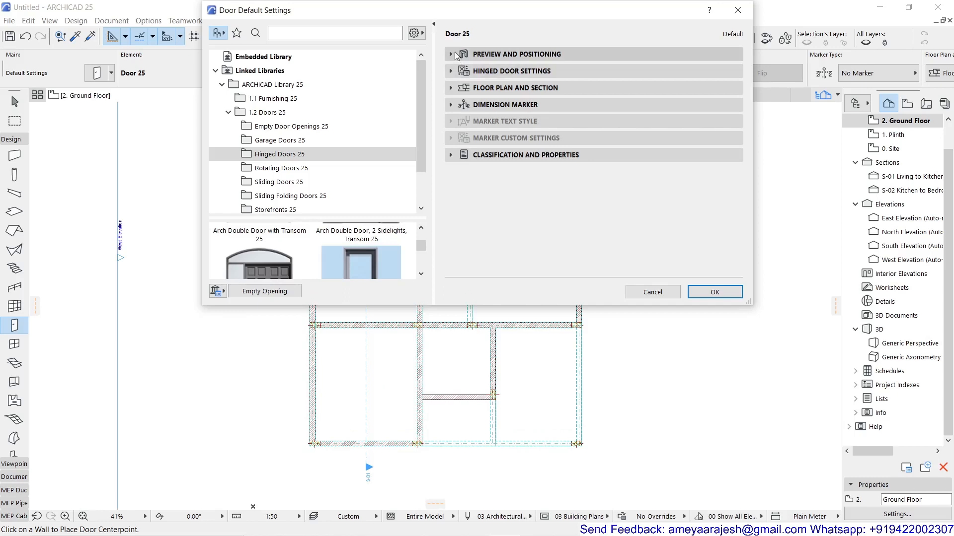
pyautogui.click(454, 53)
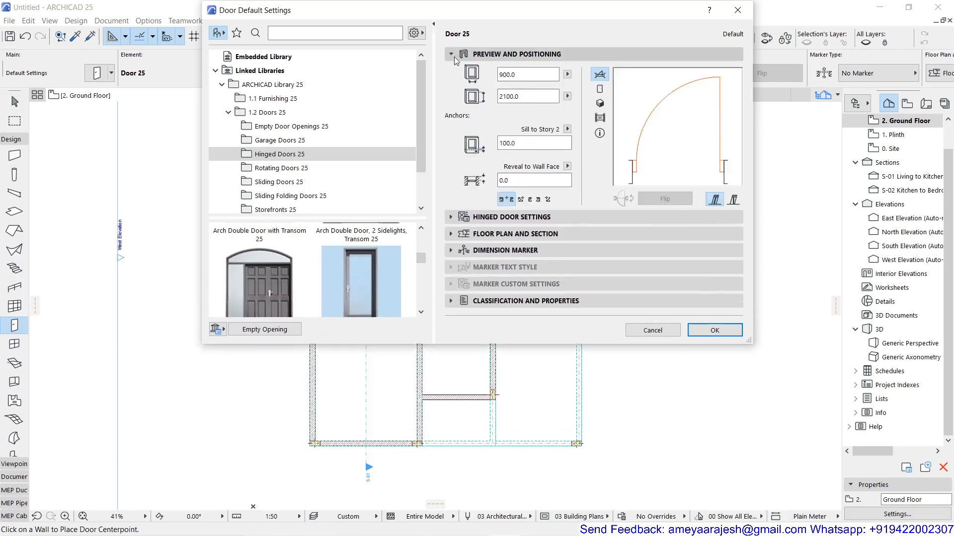
pyautogui.click(452, 218)
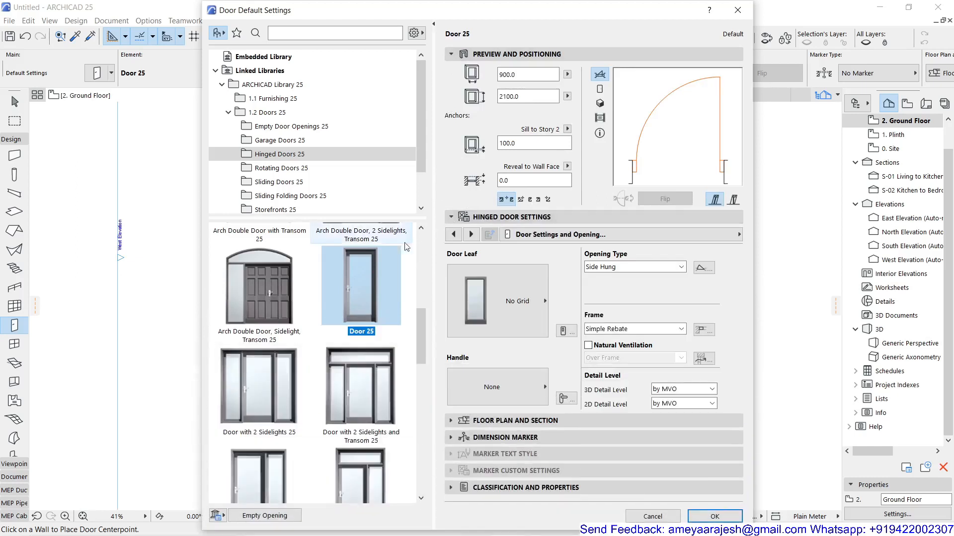
# Look at Door 25 in the front, 3D and preview image views, and return to the 2D symbol preview.
pyautogui.click(286, 155)
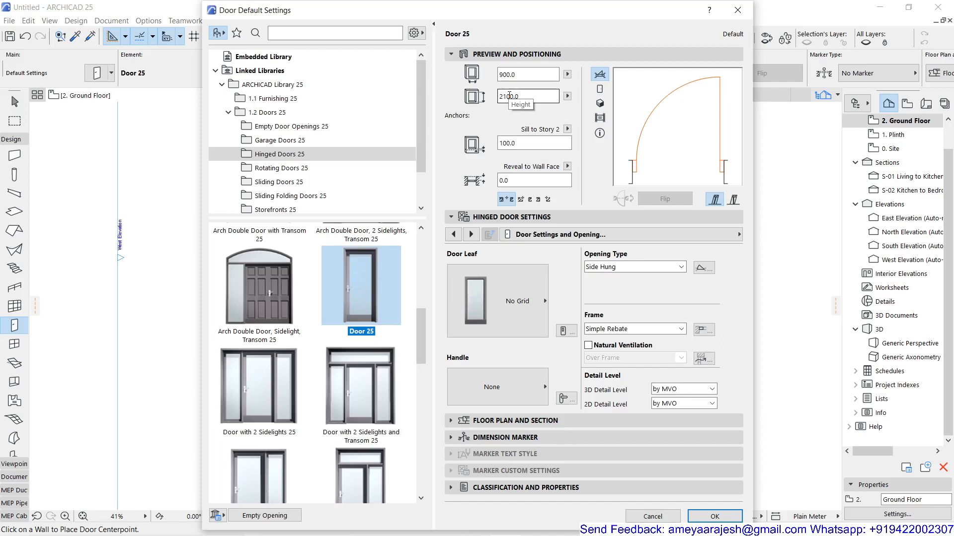
pyautogui.click(601, 91)
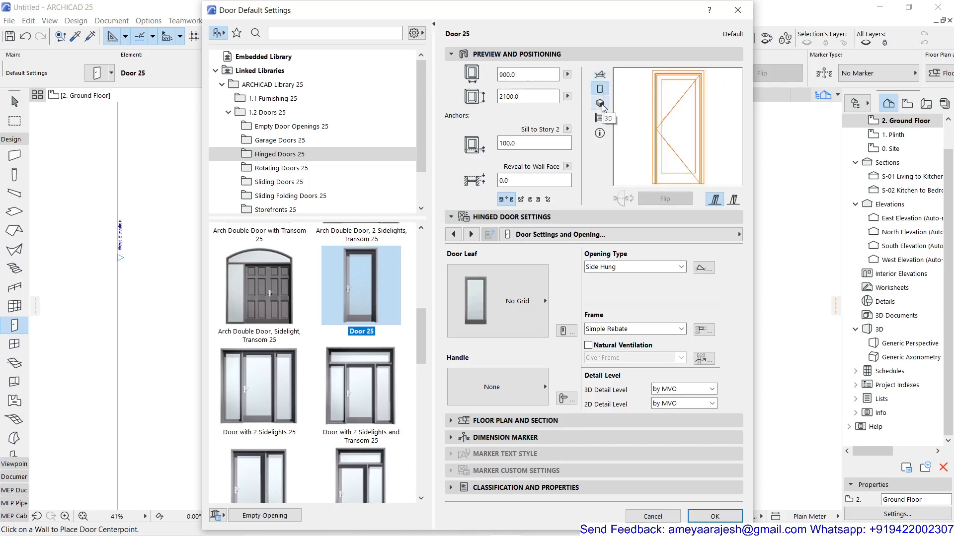
pyautogui.click(602, 105)
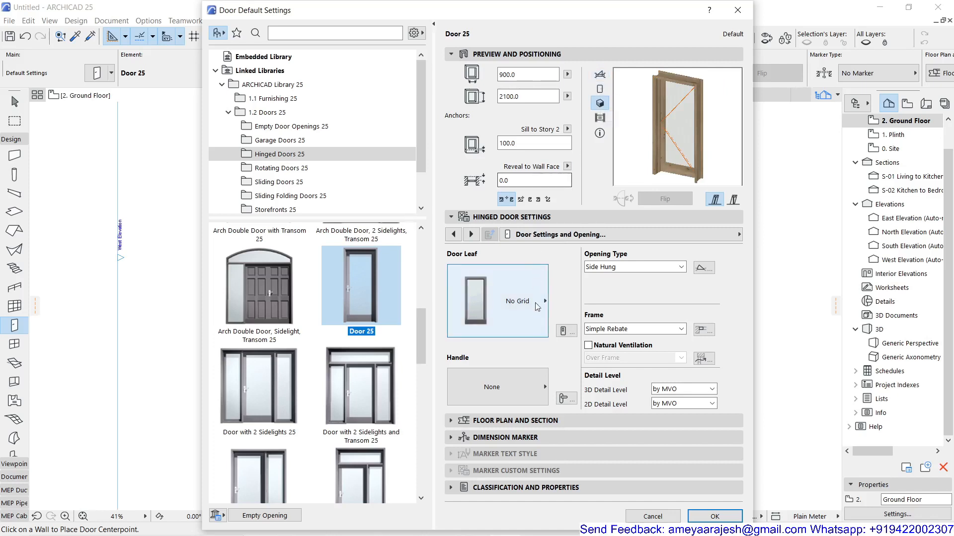
pyautogui.click(600, 118)
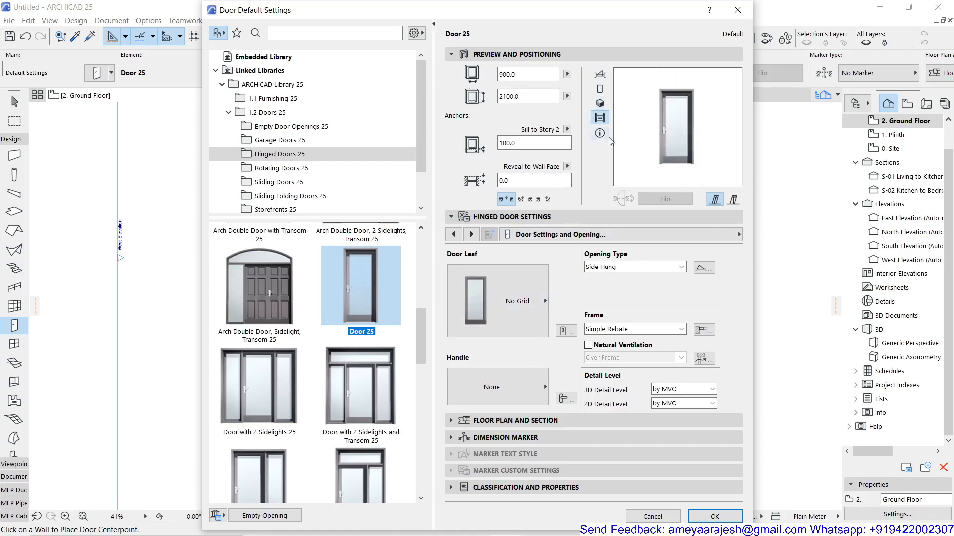
pyautogui.moveTo(598, 136)
pyautogui.click(599, 76)
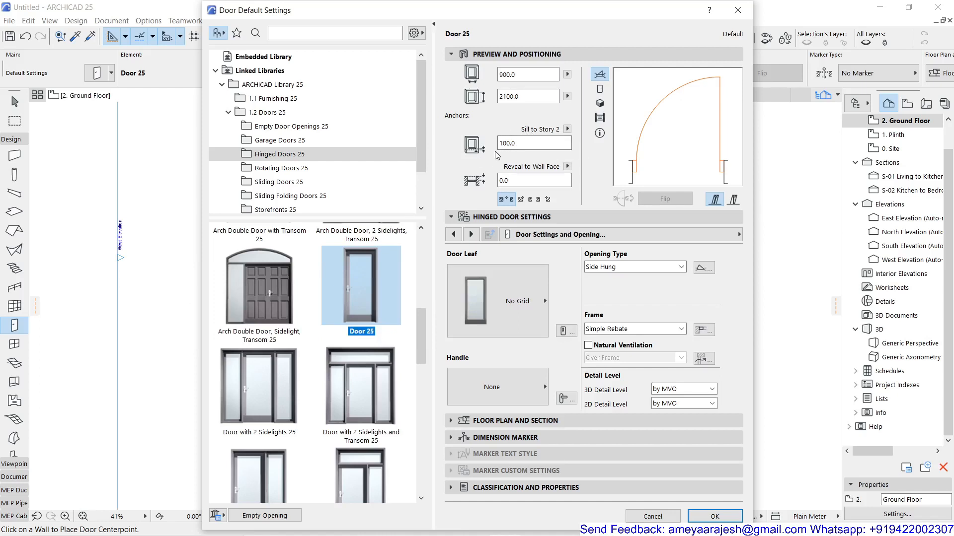
# Set the door's Sill to Story 2 anchor offset to 0 and keep the Reveal to Wall Face anchor.
pyautogui.click(510, 144)
pyautogui.click(567, 129)
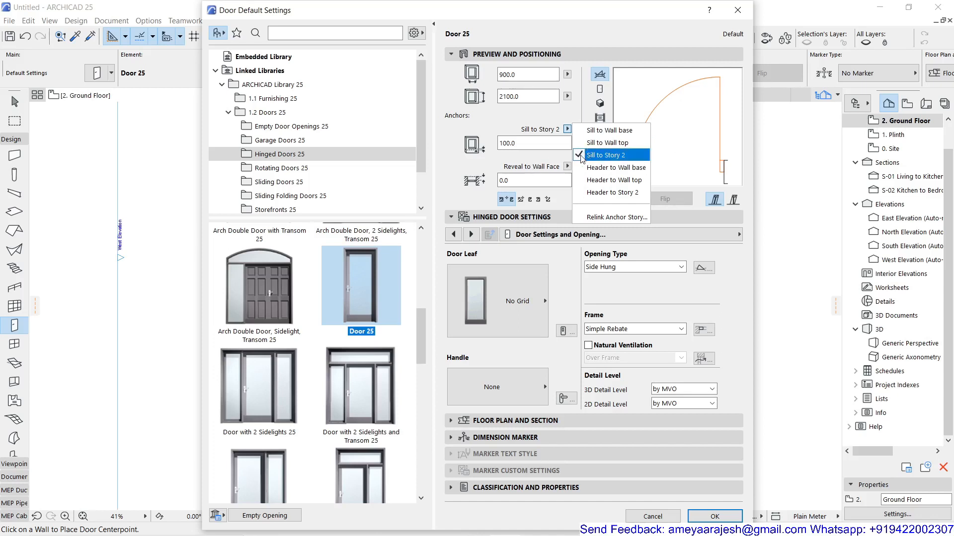
pyautogui.click(540, 155)
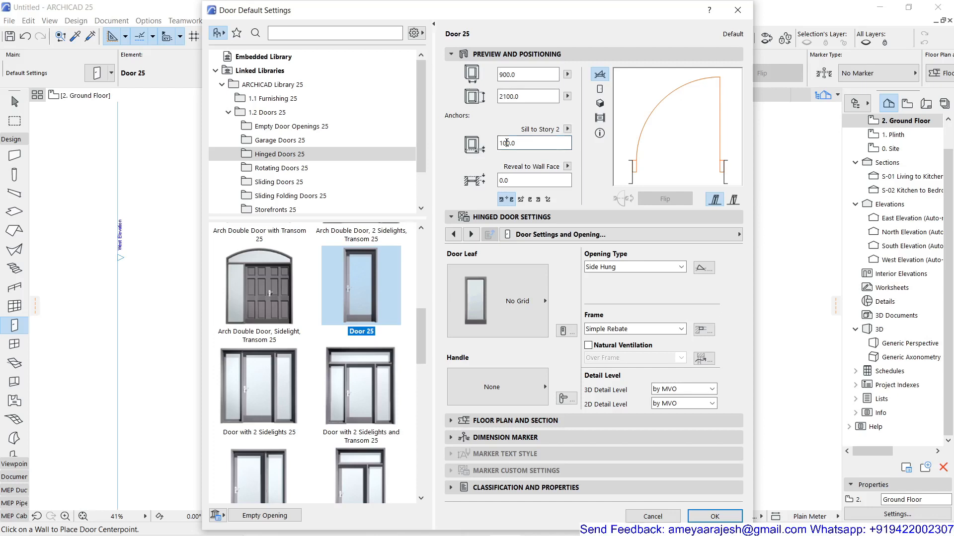
pyautogui.doubleClick(507, 143)
pyautogui.write('0')
pyautogui.click(567, 167)
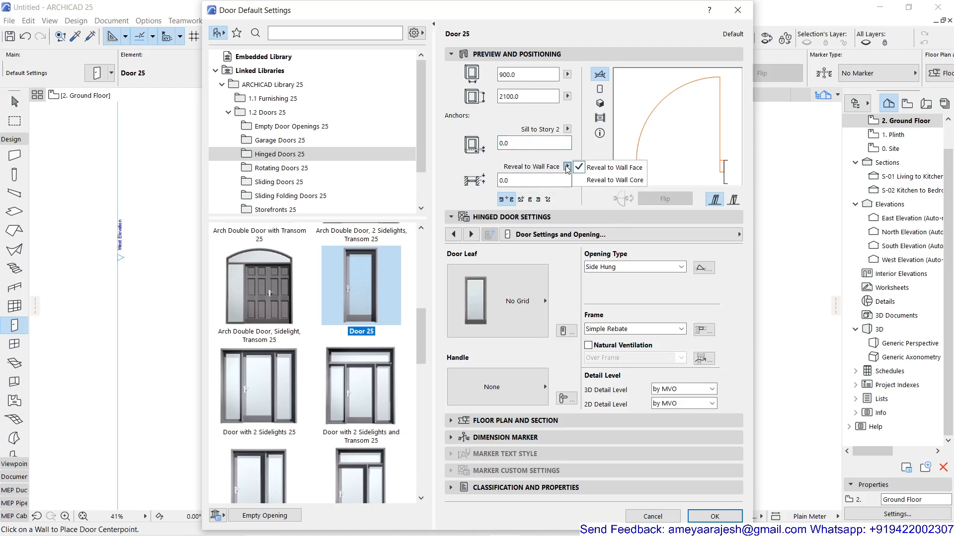
pyautogui.click(602, 172)
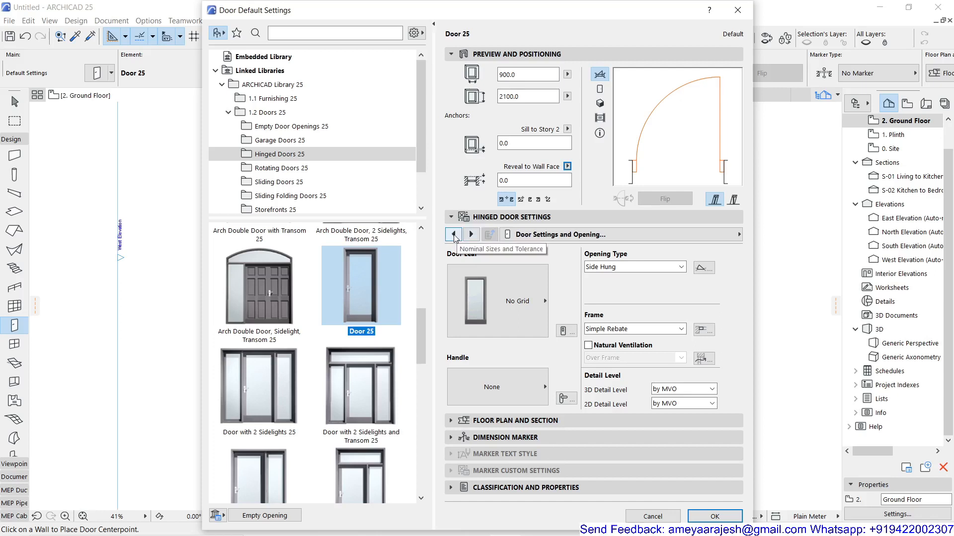
# In the Nominal Sizes and Tolerance settings, try Egress Dimensions as the nominal size and restore Wallhole Dimensions.
pyautogui.click(536, 237)
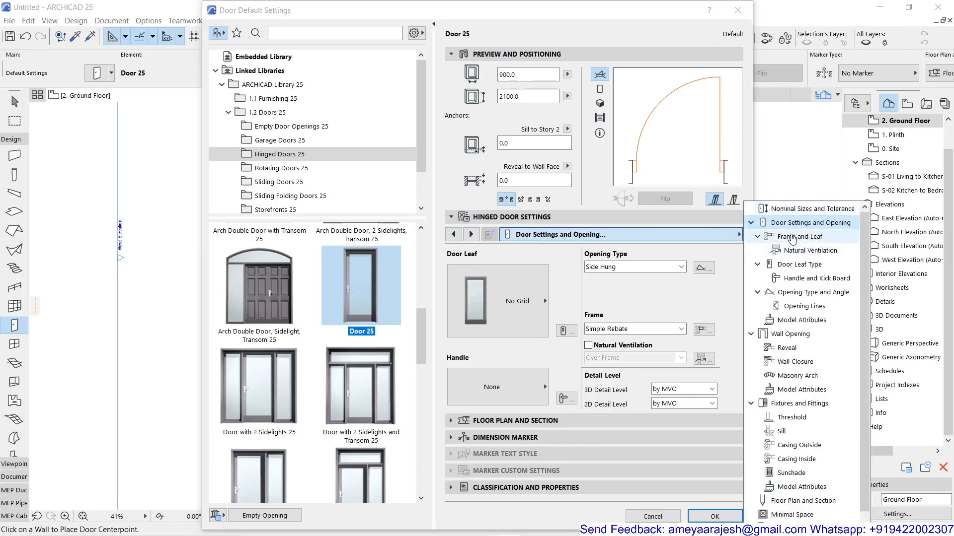
pyautogui.scroll(-1, 796, 348)
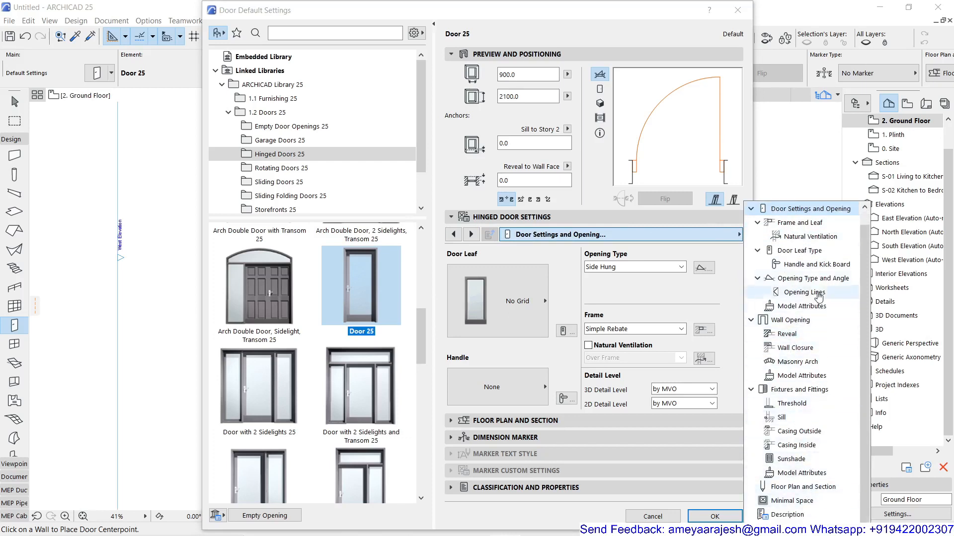
pyautogui.scroll(1, 814, 252)
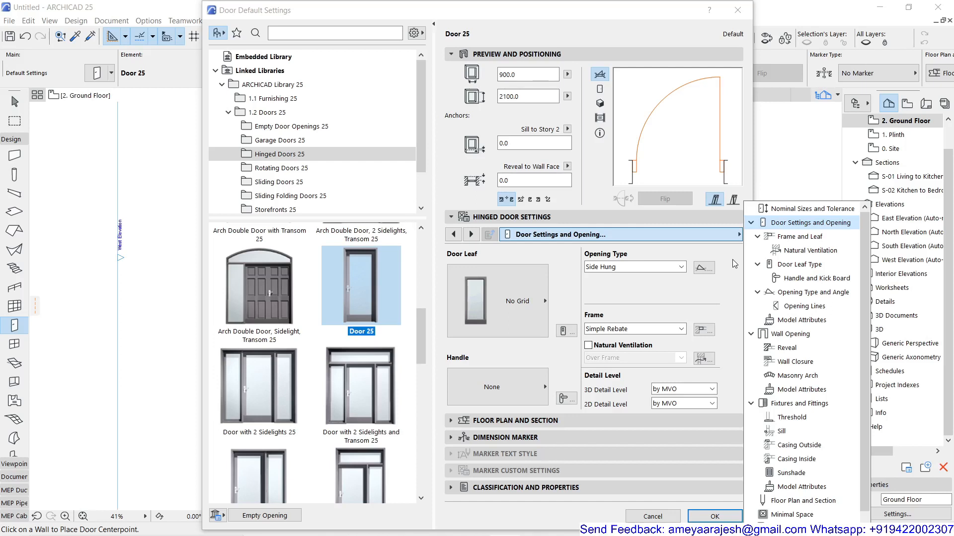
pyautogui.click(781, 211)
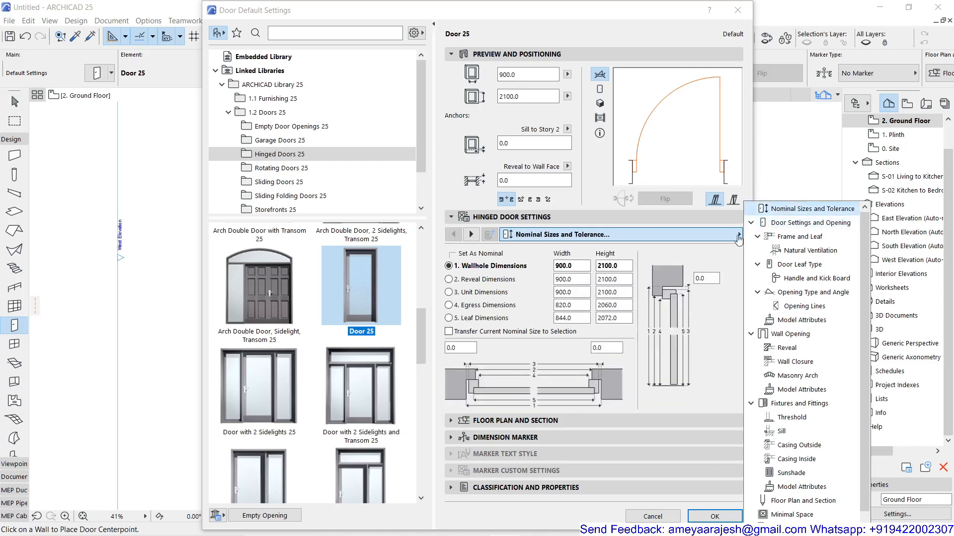
pyautogui.click(715, 263)
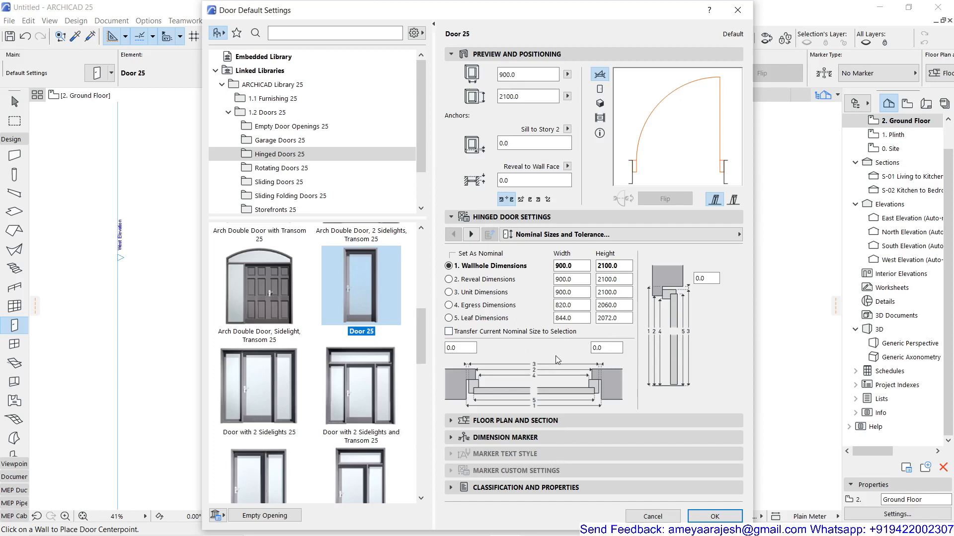
pyautogui.click(457, 309)
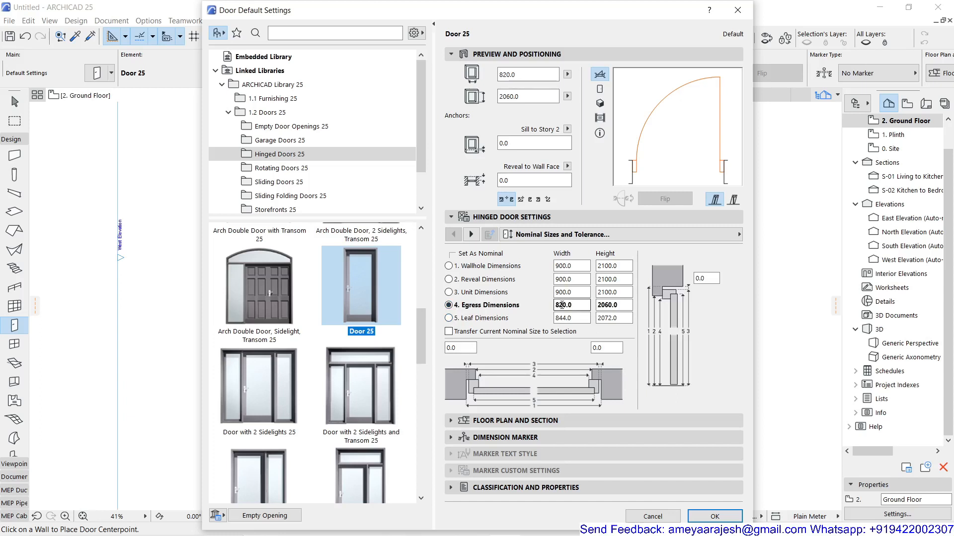
pyautogui.click(450, 266)
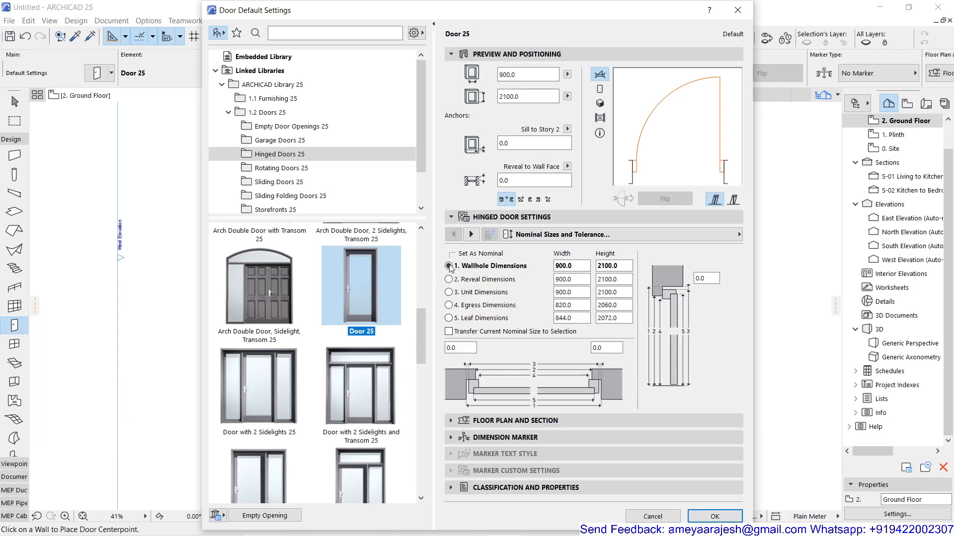
# Go to the Door Settings and Opening page and look over the list of available hinged door settings pages.
pyautogui.click(471, 235)
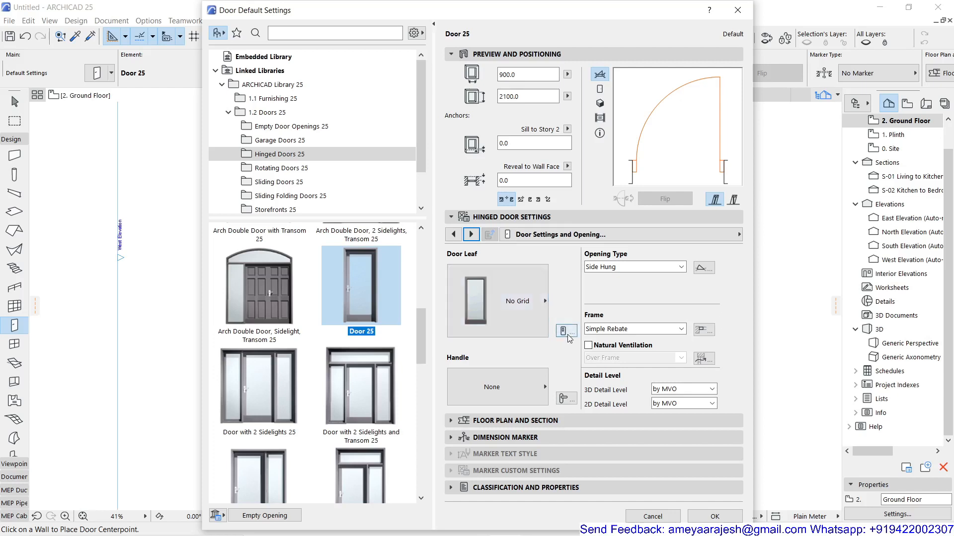
pyautogui.click(740, 235)
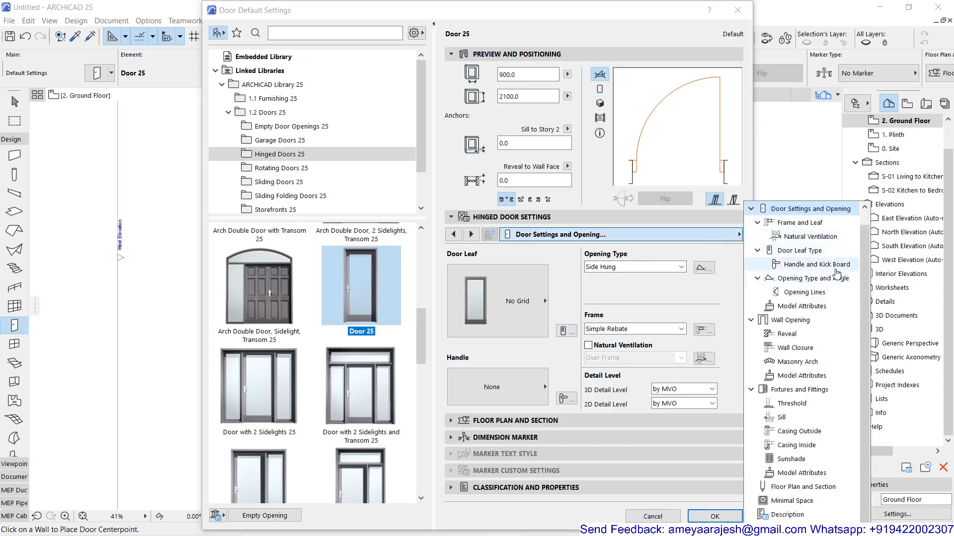
pyautogui.click(659, 297)
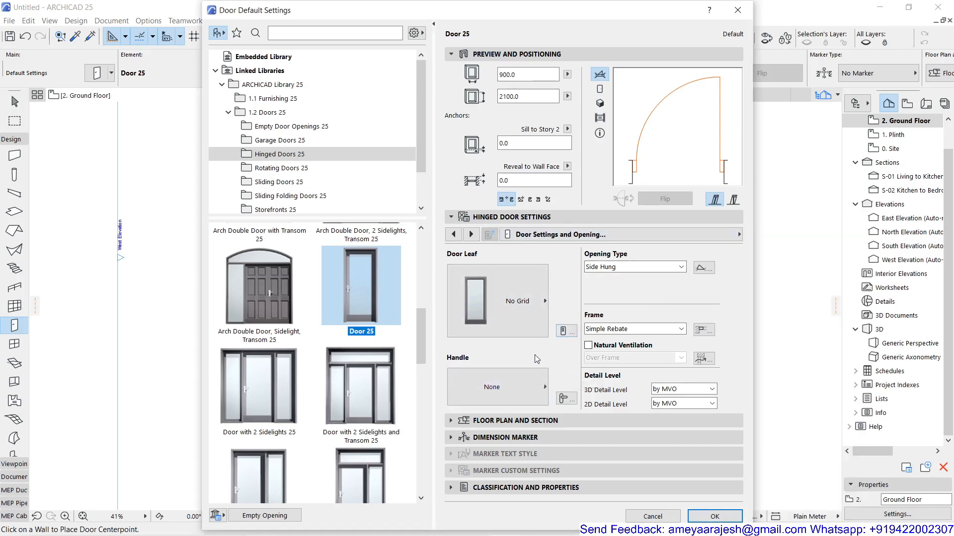
# Browse the door leaf styles and set the door leaf to Style 36.
pyautogui.click(515, 313)
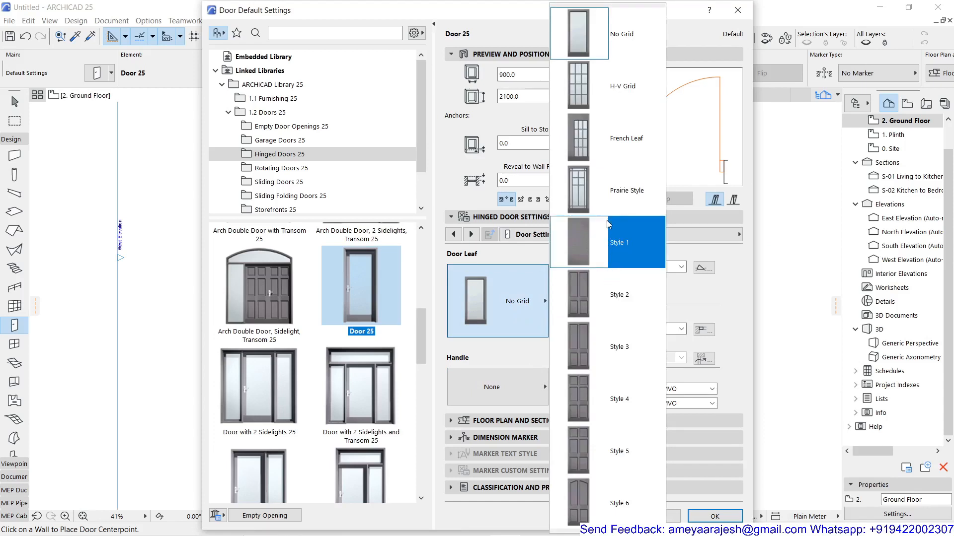
pyautogui.scroll(-3, 596, 357)
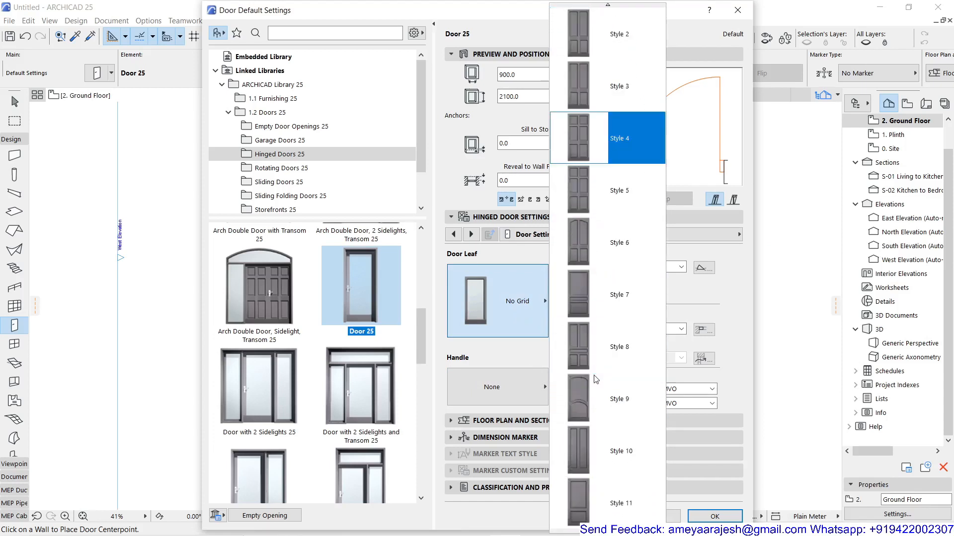
pyautogui.scroll(-5, 596, 379)
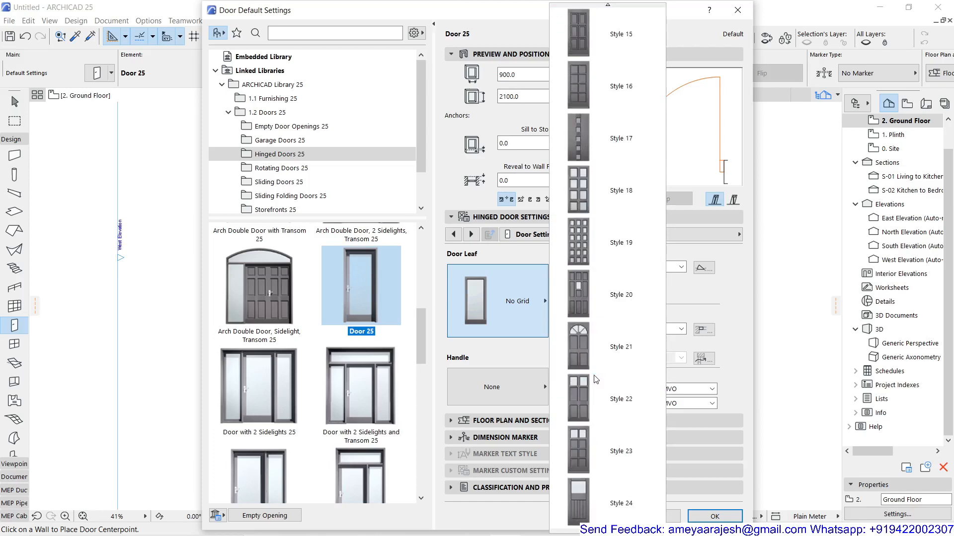
pyautogui.scroll(-3, 596, 380)
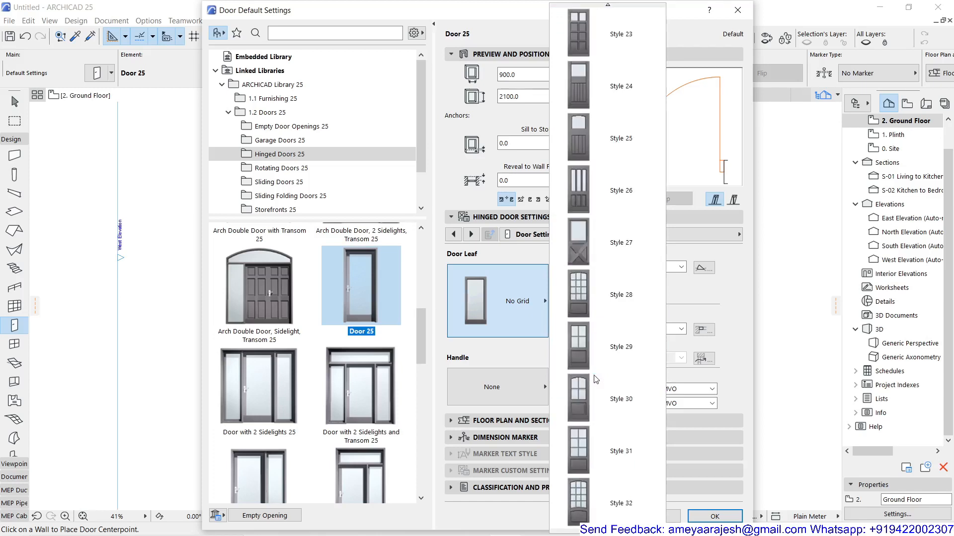
pyautogui.scroll(-1, 596, 380)
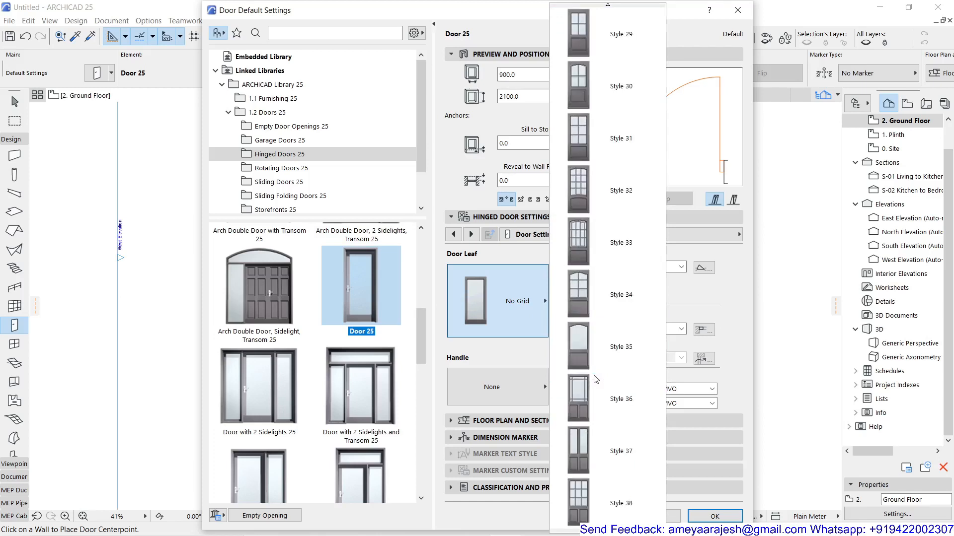
pyautogui.scroll(-1, 596, 380)
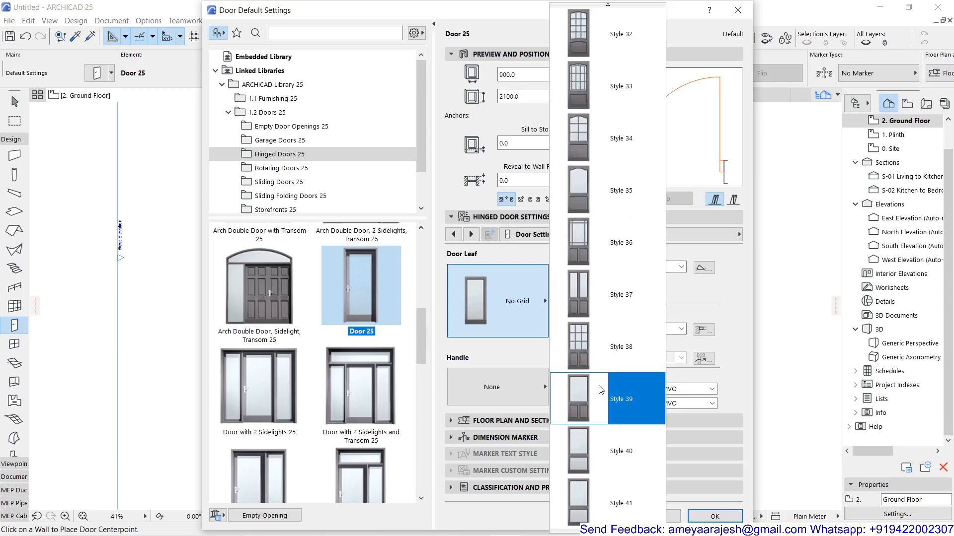
pyautogui.click(614, 253)
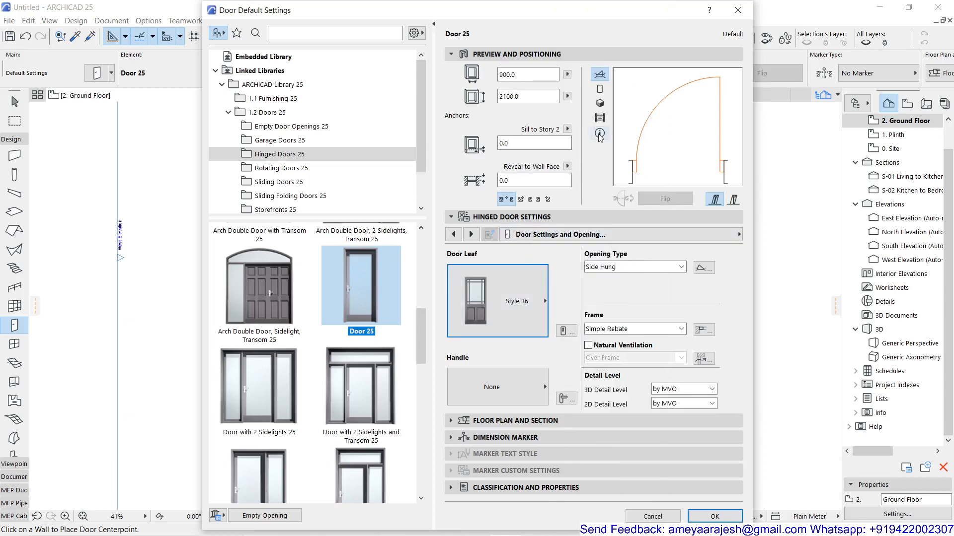
# Show the door in the 3D preview and set its handle to Handle 4.
pyautogui.click(601, 108)
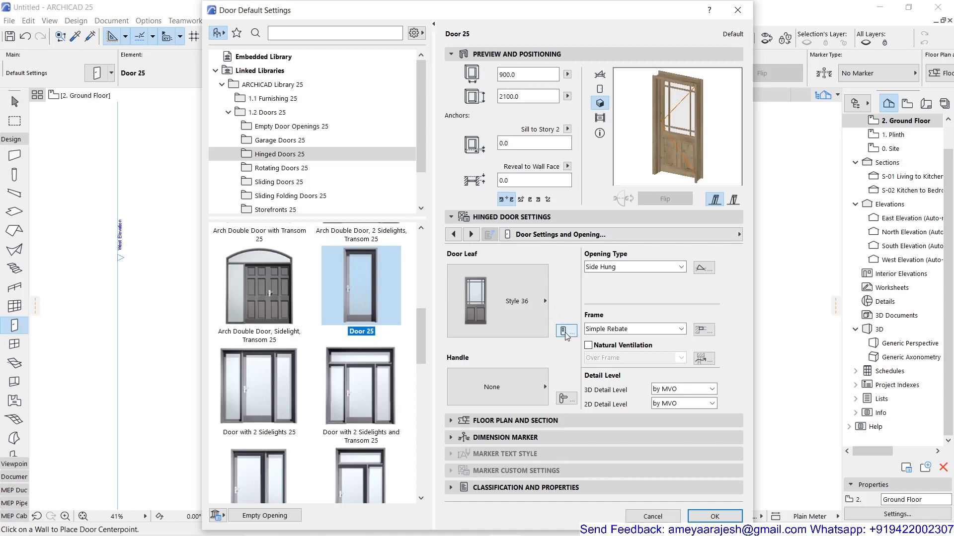
pyautogui.click(523, 392)
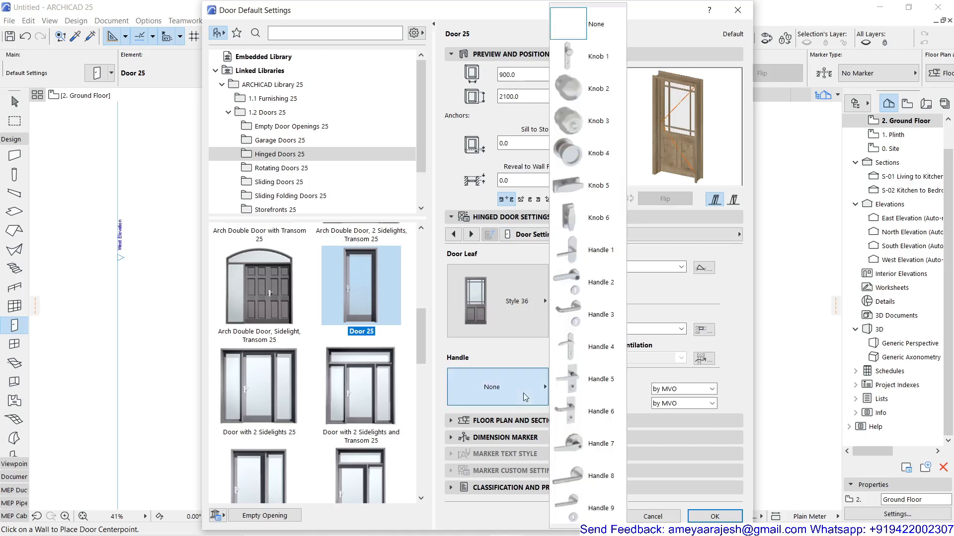
pyautogui.click(591, 349)
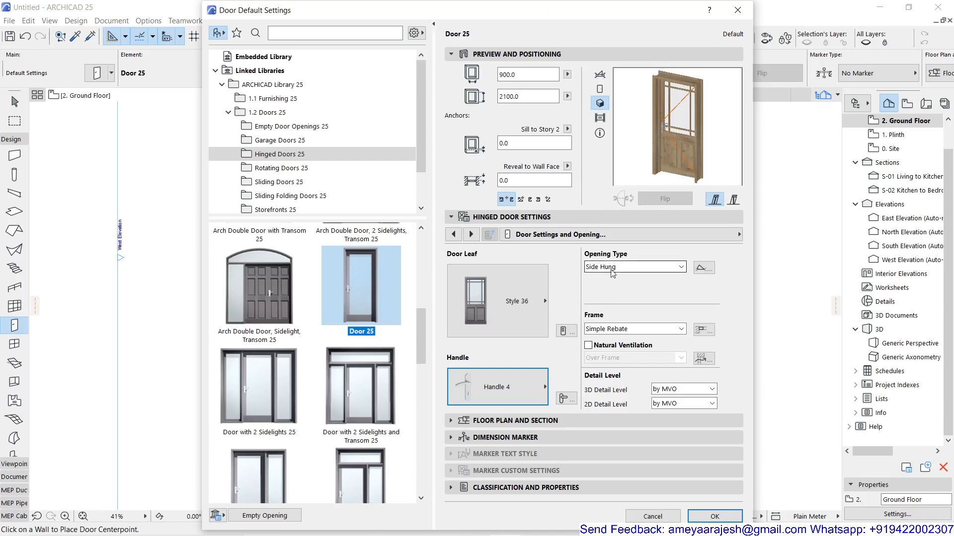
# Try Double Acting as the opening type with the 2D symbol preview shown, and set the opening type back to Side Hung.
pyautogui.click(671, 268)
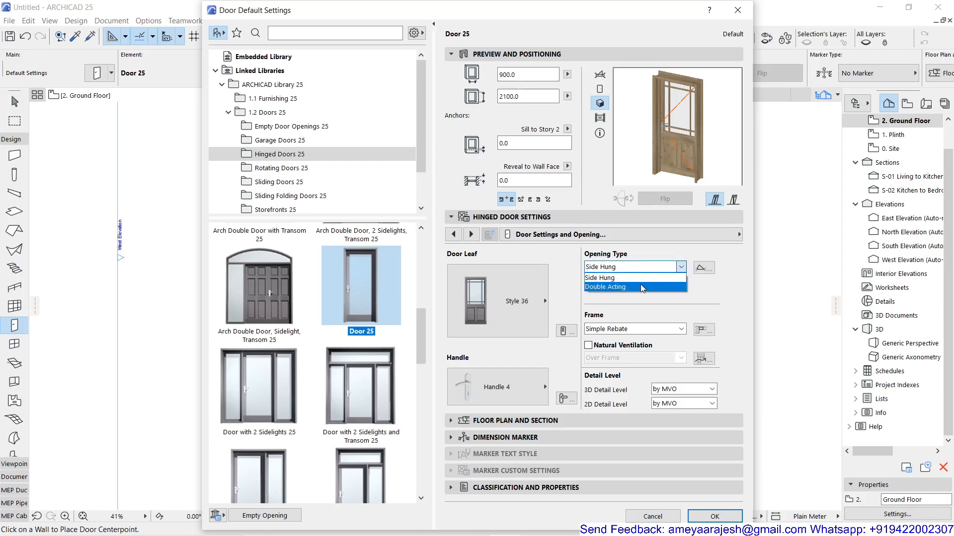
pyautogui.click(601, 76)
pyautogui.click(600, 75)
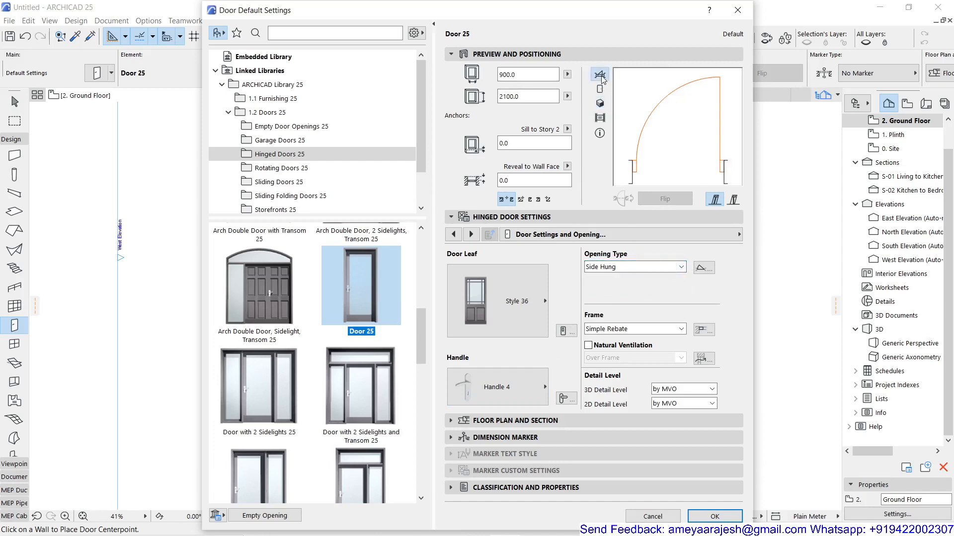
pyautogui.click(684, 267)
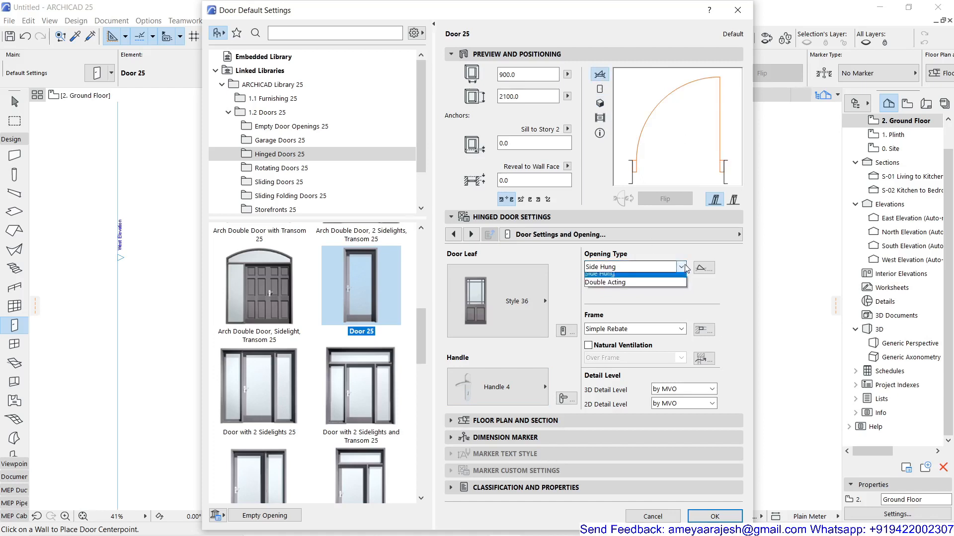
pyautogui.click(671, 283)
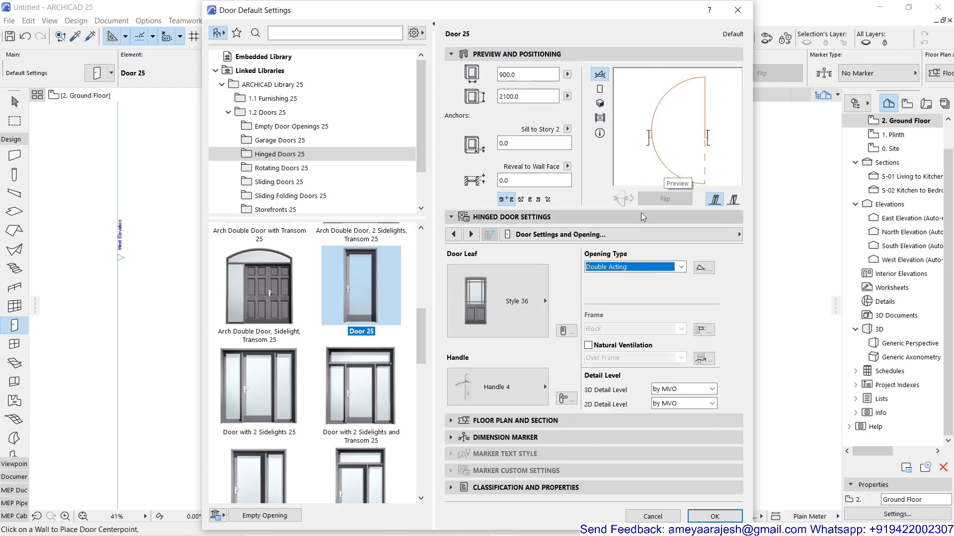
pyautogui.click(661, 267)
pyautogui.click(656, 276)
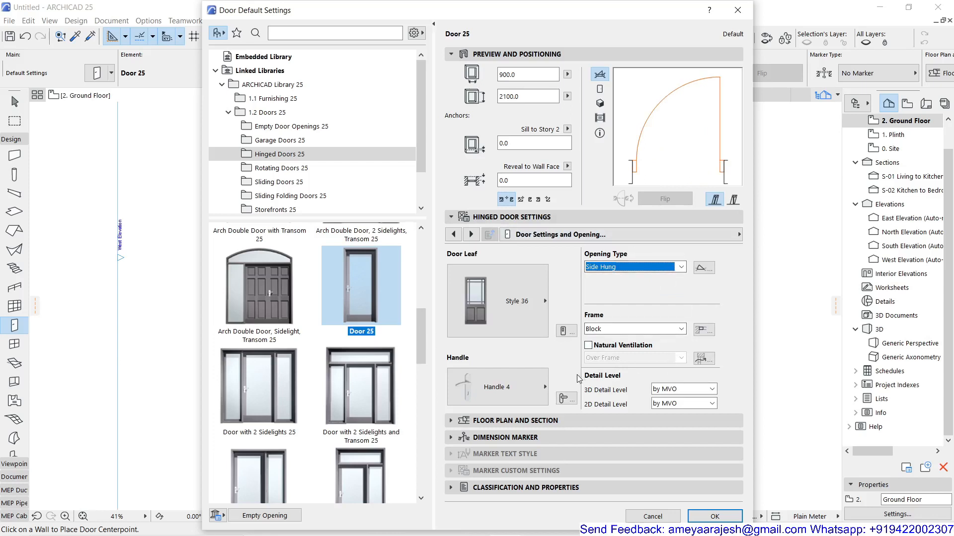
# On the Frame and Leaf page, compare the Simple Rebate, Double Rebate and Block frame styles, and set the style to Simple Rebate.
pyautogui.click(471, 235)
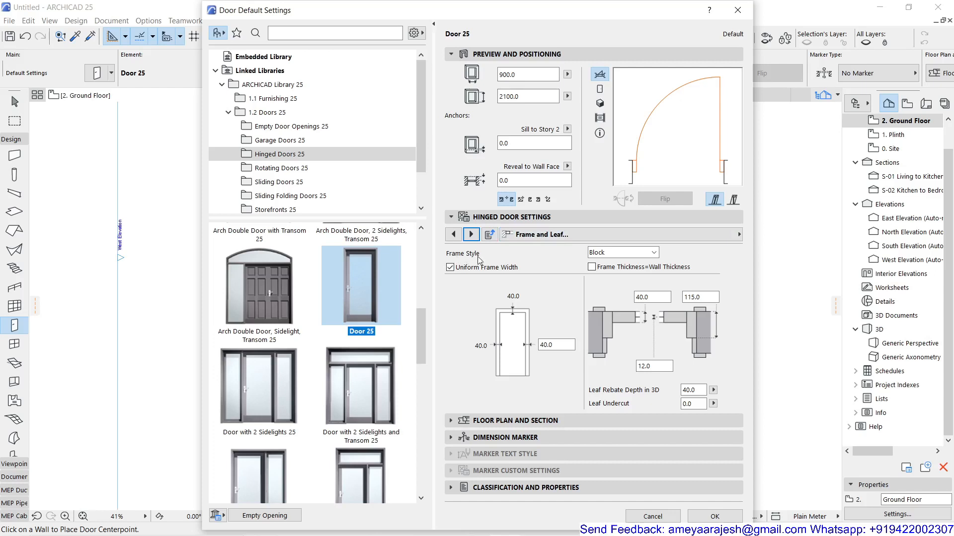
pyautogui.click(611, 253)
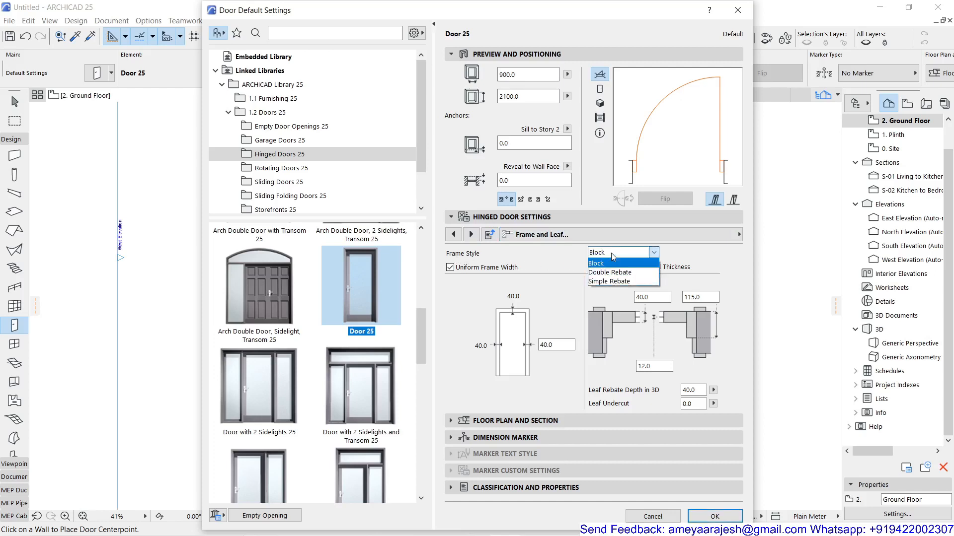
pyautogui.click(642, 281)
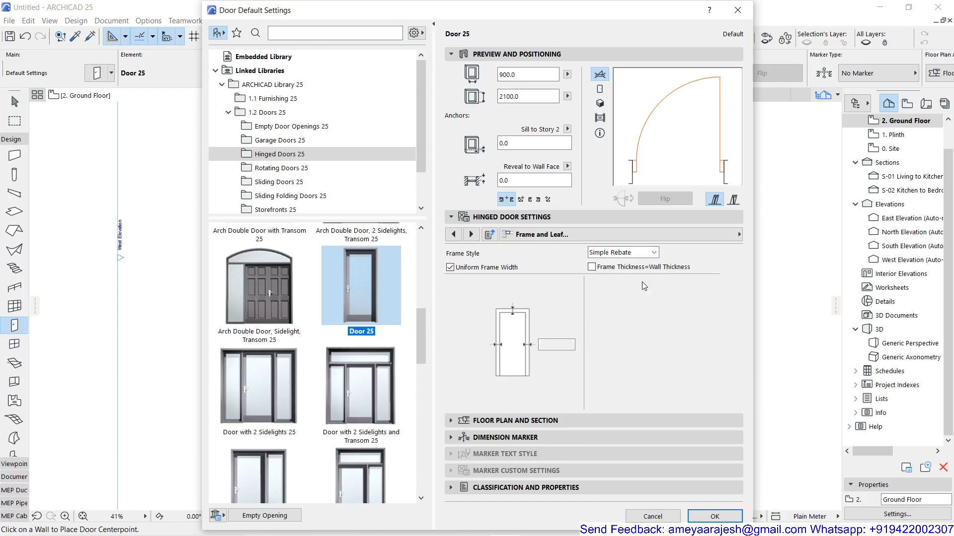
pyautogui.click(622, 254)
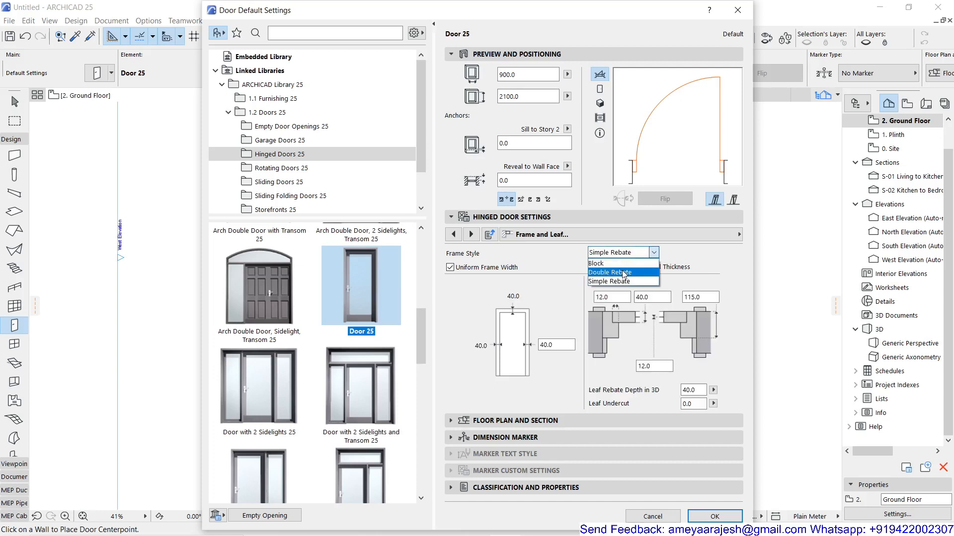
pyautogui.click(624, 274)
pyautogui.click(623, 254)
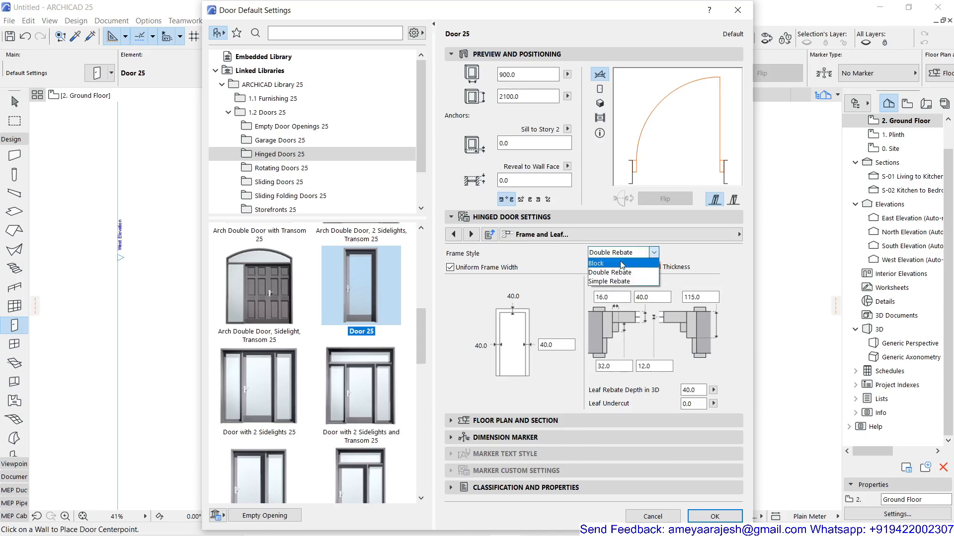
pyautogui.click(622, 263)
pyautogui.click(622, 254)
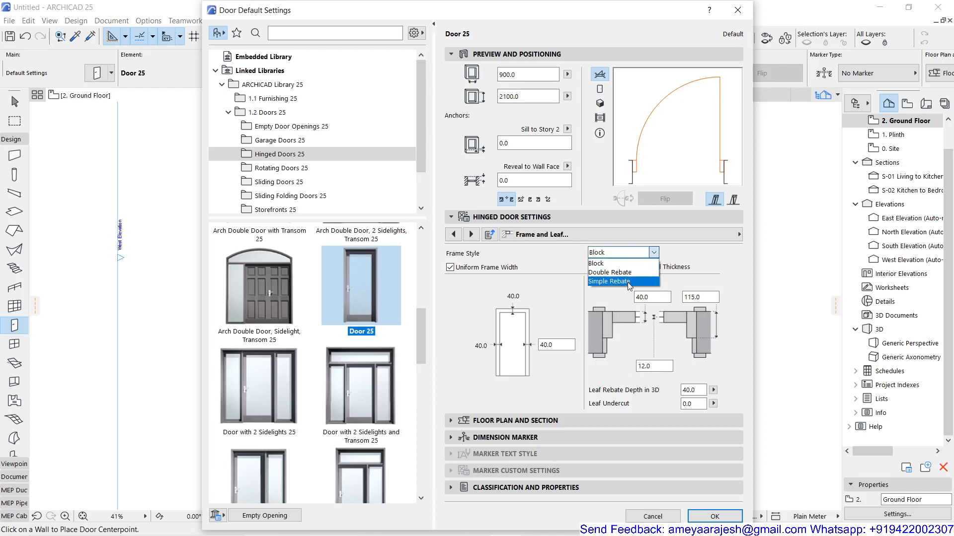
pyautogui.click(625, 284)
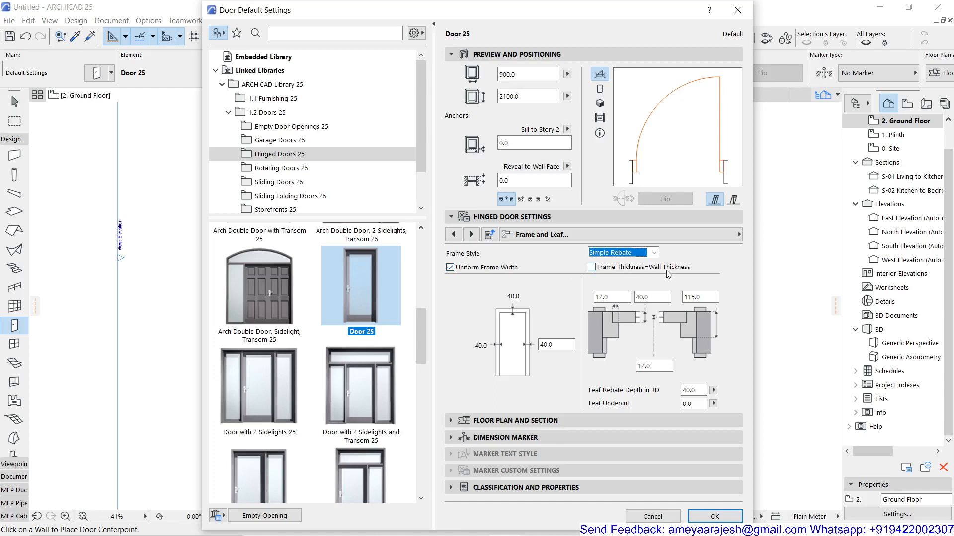
# Set the uniform frame width to 75 and the frame thickness to 100.
pyautogui.click(545, 345)
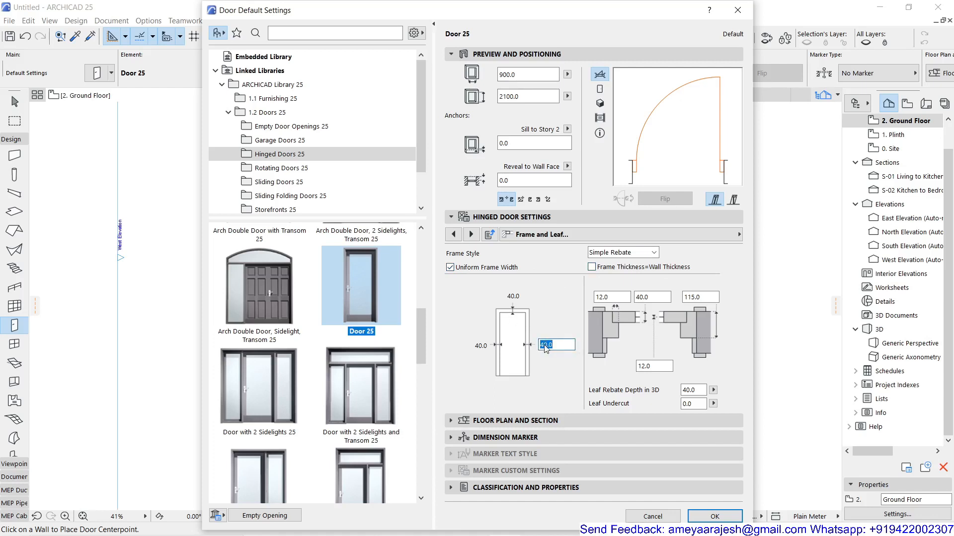
pyautogui.write('75')
pyautogui.press('Return')
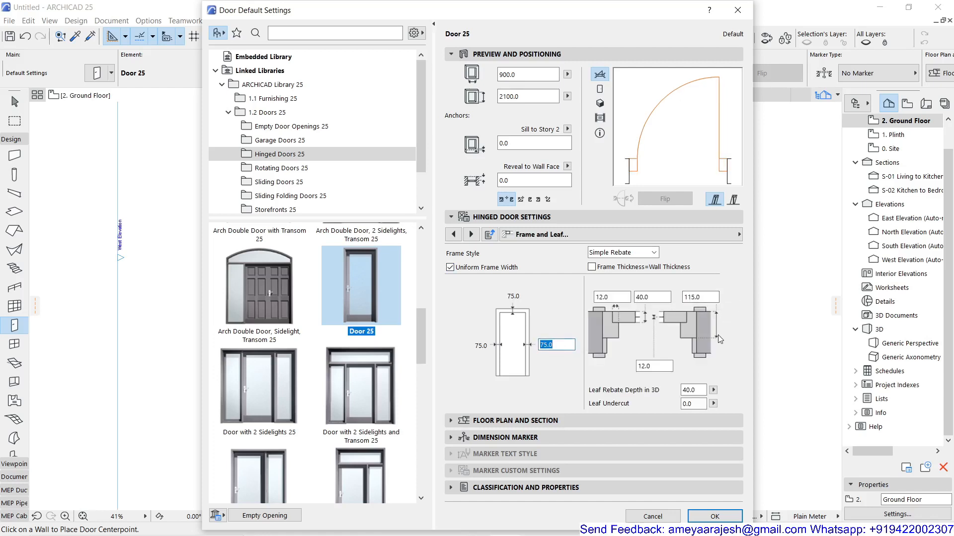
pyautogui.click(706, 297)
pyautogui.write('100')
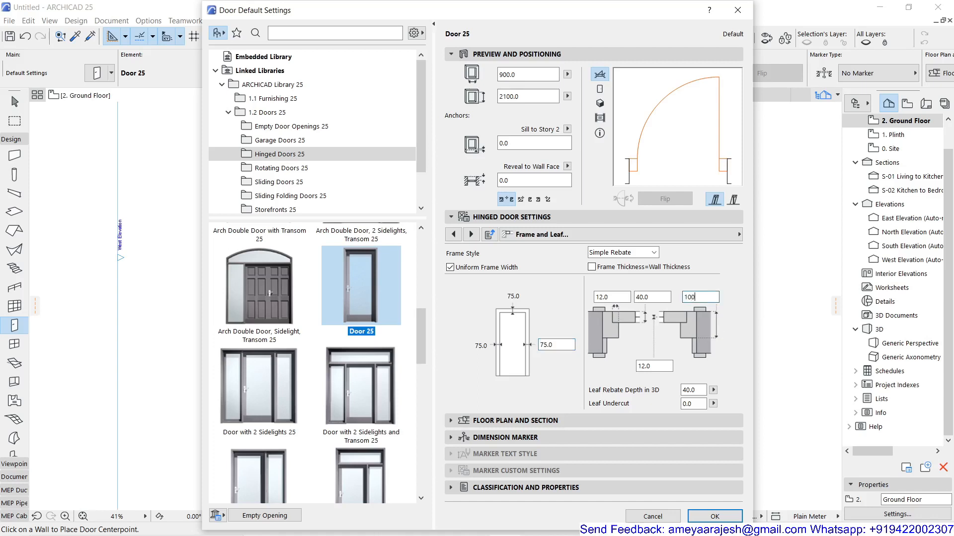
pyautogui.press('Return')
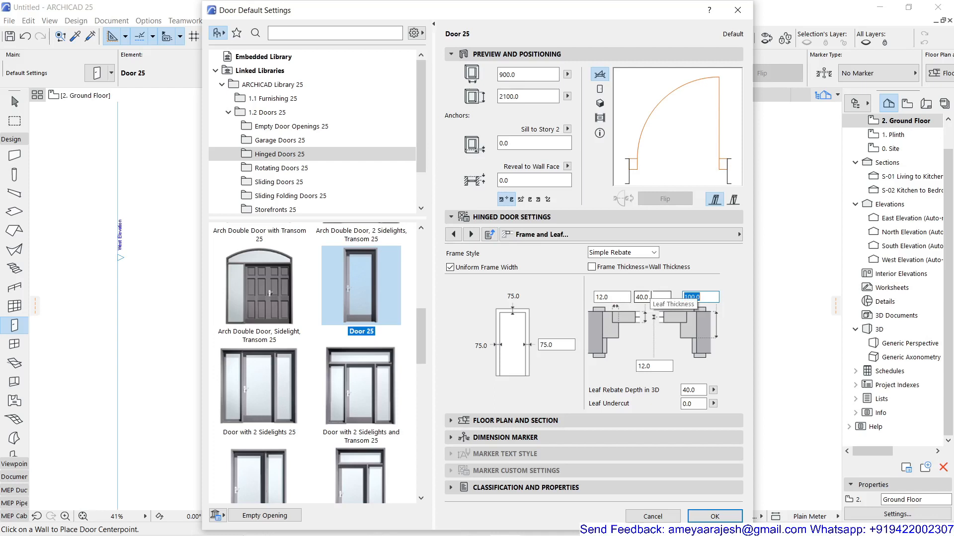
# Set the leaf thickness to 35 and the 12.0 dimension beneath the frame section diagram to 10.
pyautogui.click(651, 296)
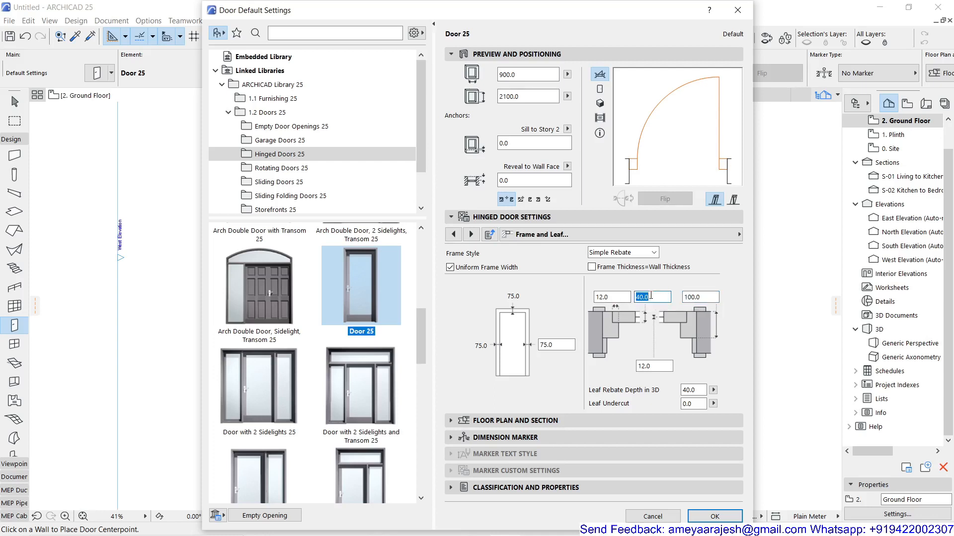
pyautogui.write('35')
pyautogui.click(642, 366)
pyautogui.doubleClick(642, 366)
pyautogui.write('10')
pyautogui.press('Return')
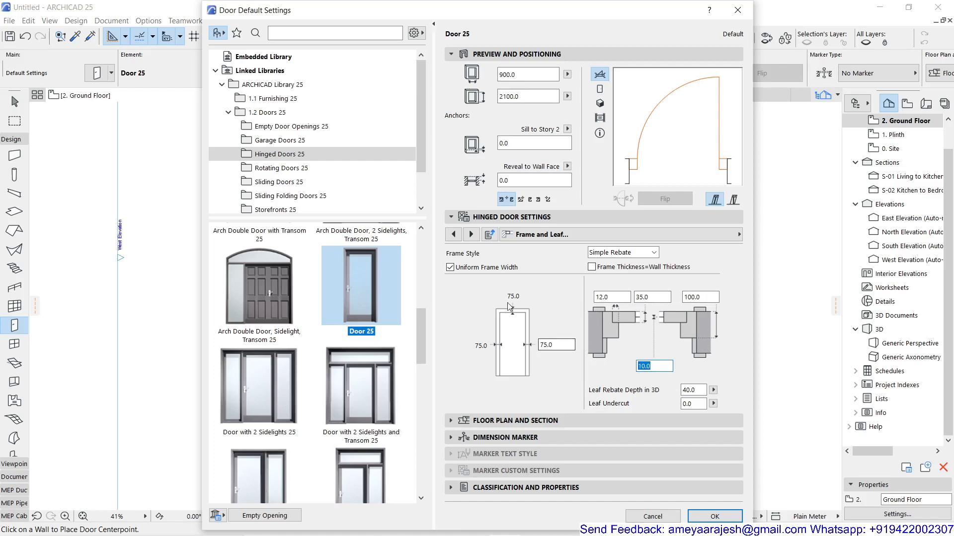
# Review the Natural Ventilation, Door Leaf Type, and Handle and Kick Board pages, and return to Door Settings and Opening.
pyautogui.click(471, 234)
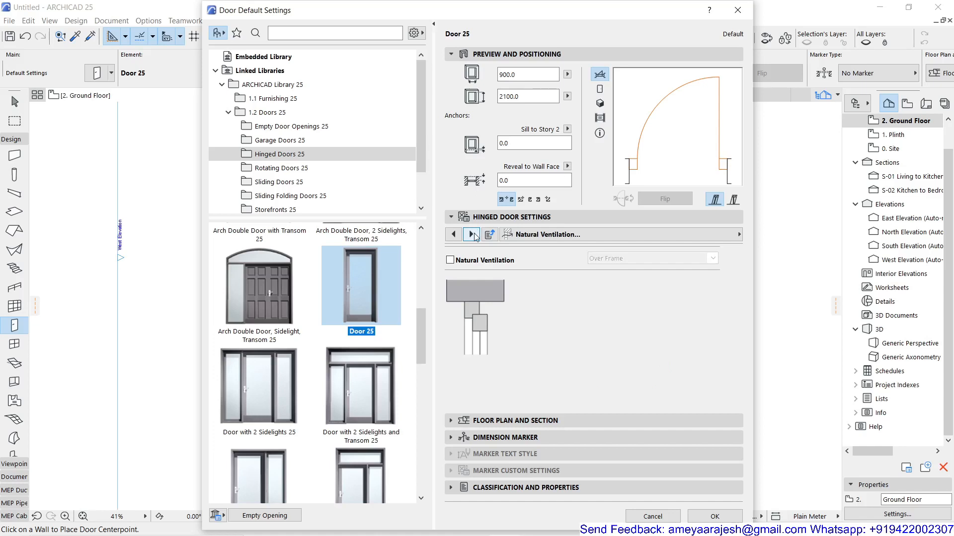
pyautogui.click(543, 238)
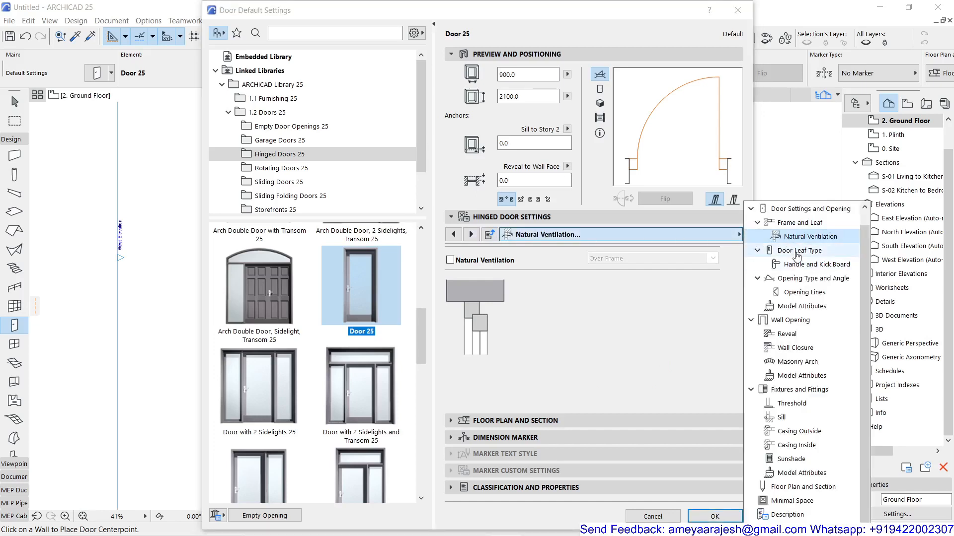
pyautogui.click(797, 252)
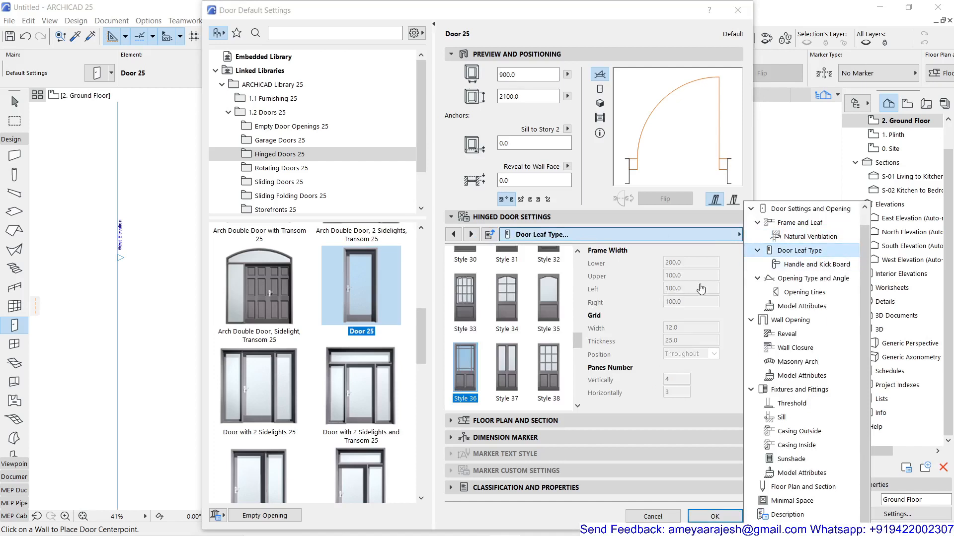
pyautogui.click(799, 266)
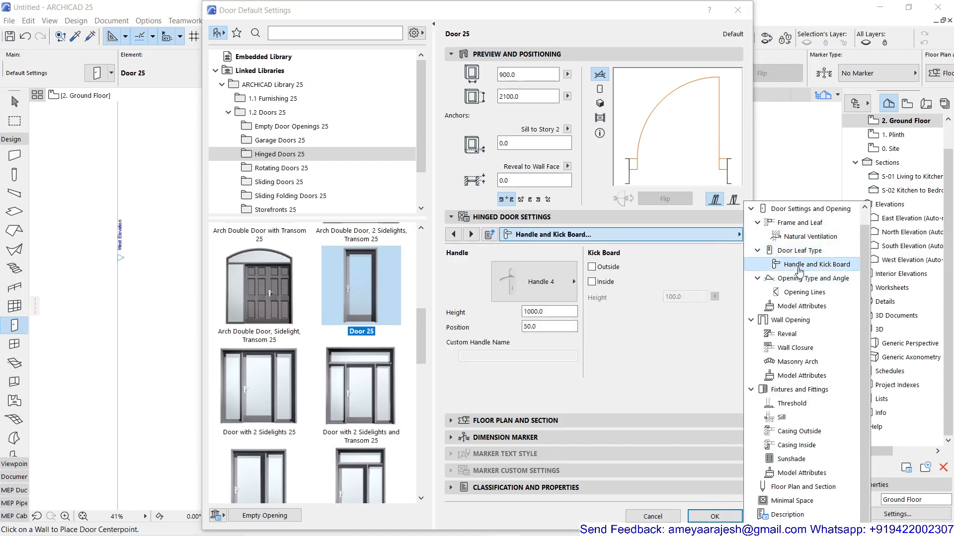
pyautogui.click(643, 332)
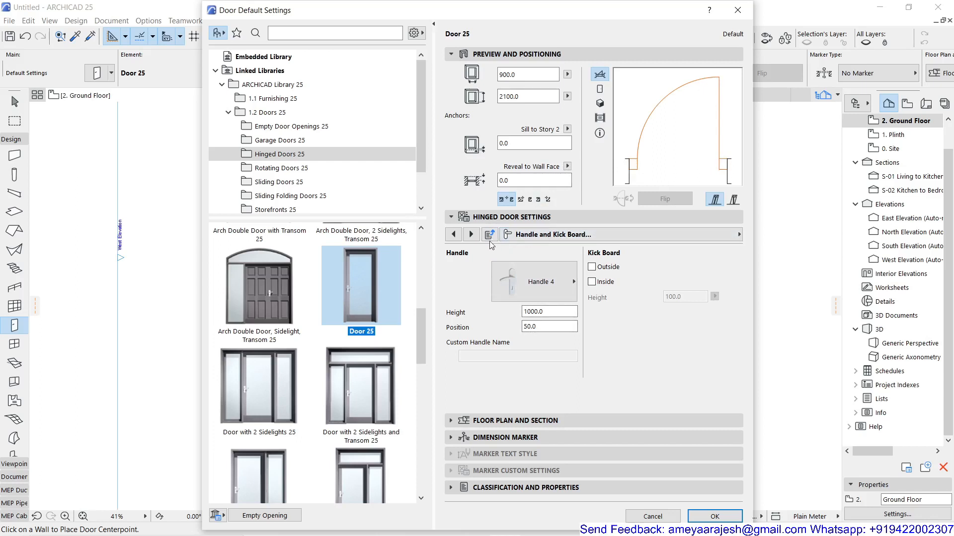
pyautogui.click(534, 236)
pyautogui.scroll(1, 757, 228)
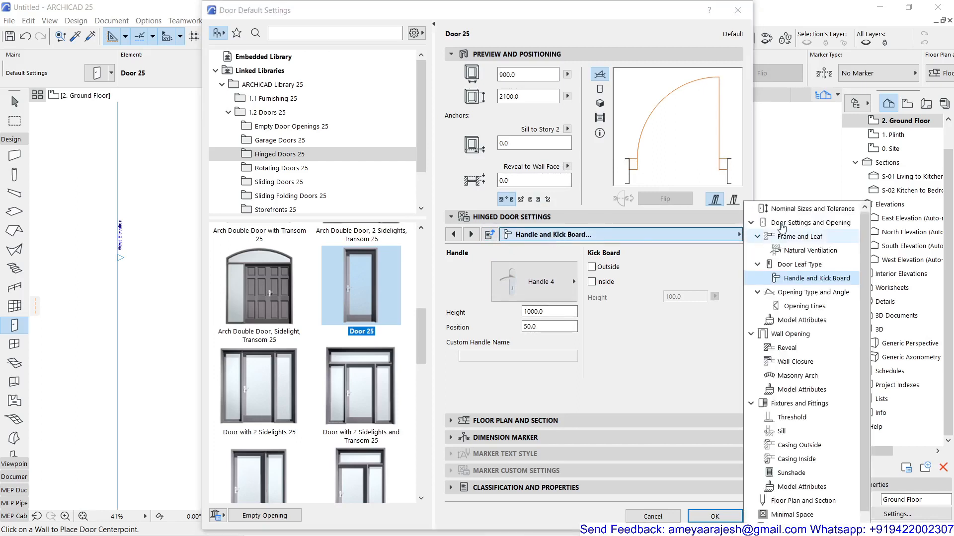
pyautogui.click(786, 223)
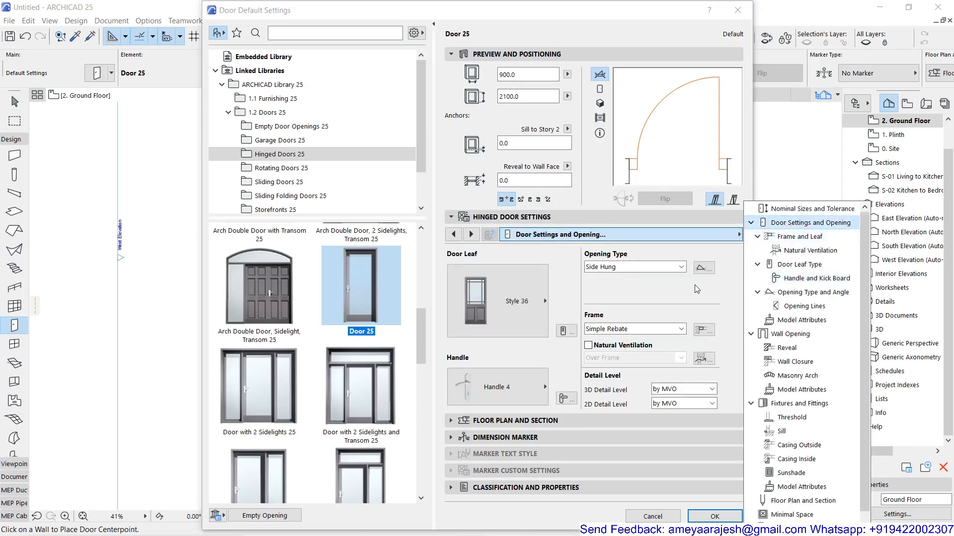
pyautogui.click(634, 286)
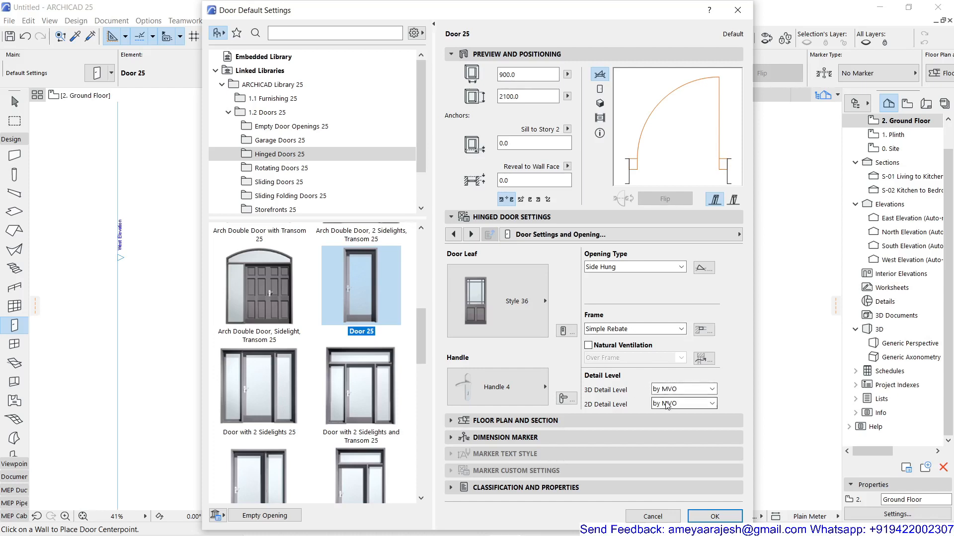
# Set the 2D detail level to Scale Sensitive, check the door in the 3D and 2D symbol previews, and accept the door settings.
pyautogui.click(687, 406)
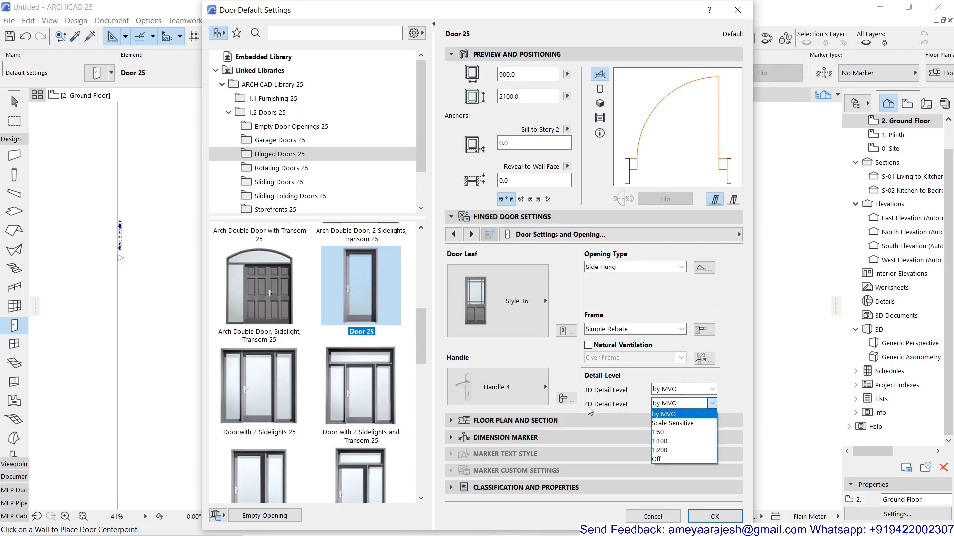
pyautogui.click(684, 423)
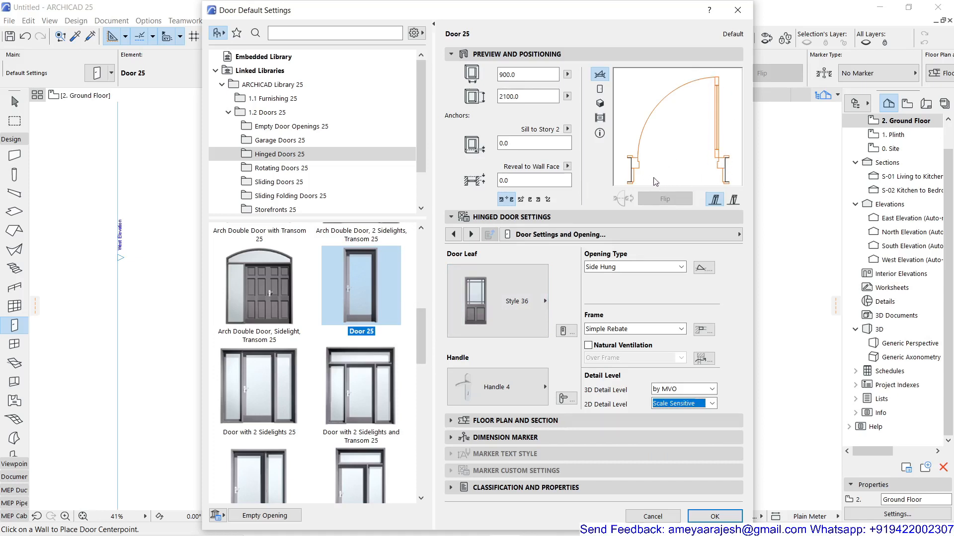
pyautogui.click(601, 104)
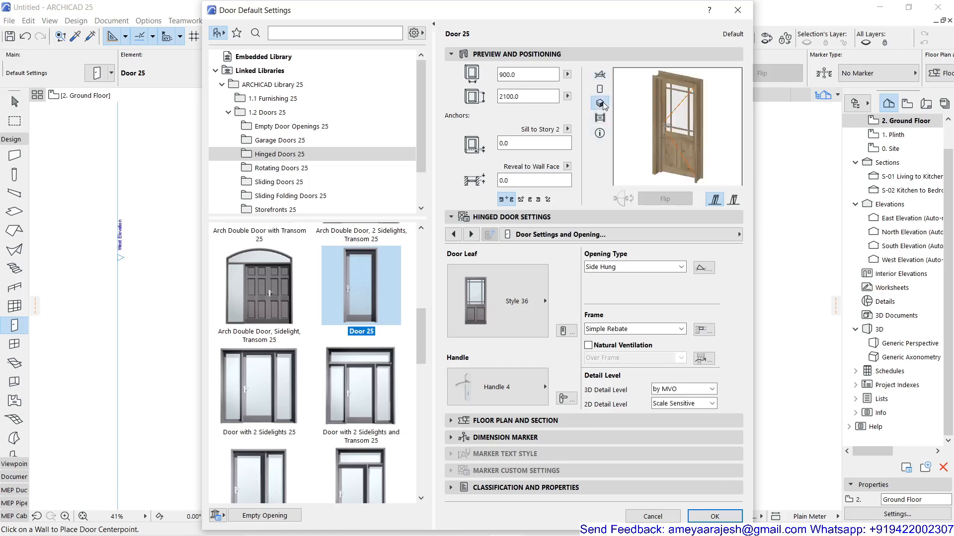
pyautogui.click(600, 74)
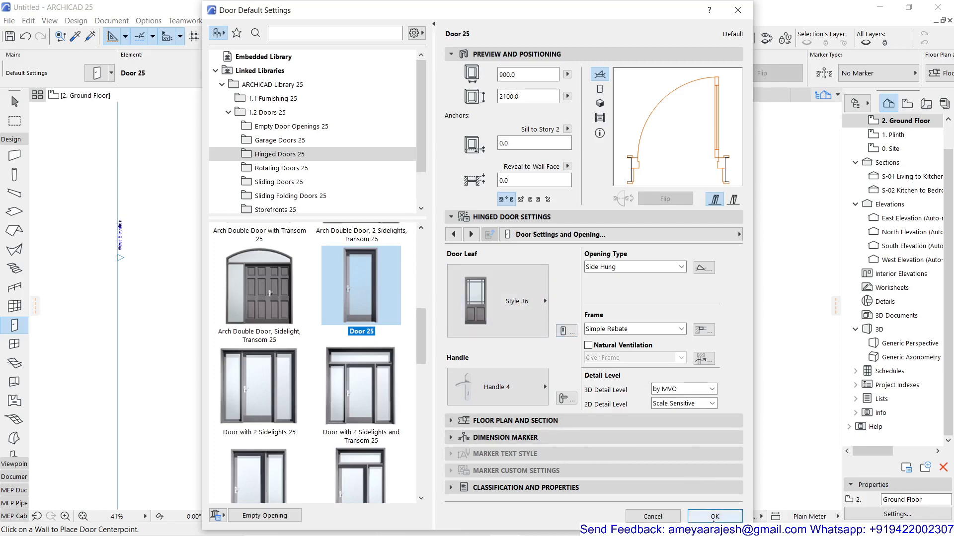
pyautogui.click(714, 516)
# Cycle the anchor point back to centre and place the door at the midpoint of the short front wall, opening inward with its hinge on the left.
pyautogui.moveTo(380, 99)
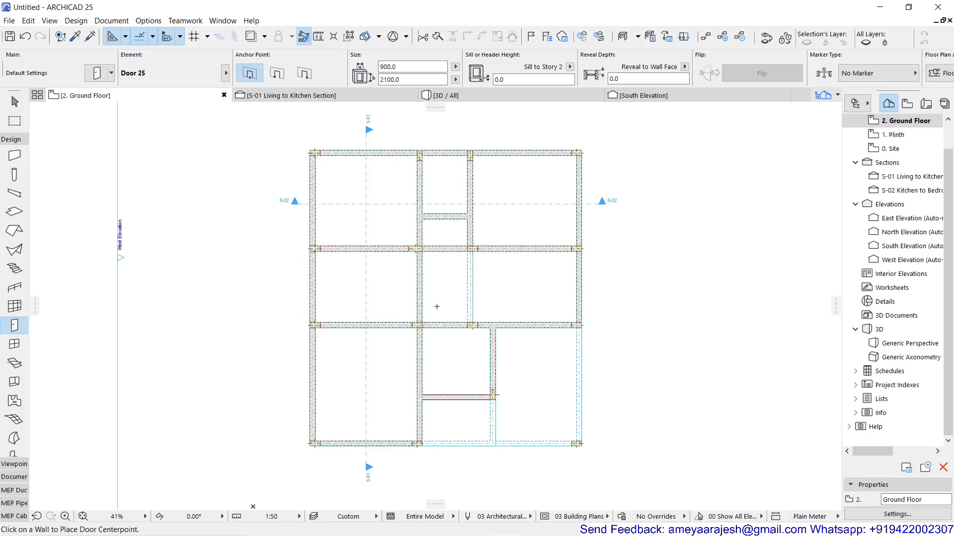
pyautogui.scroll(5, 452, 307)
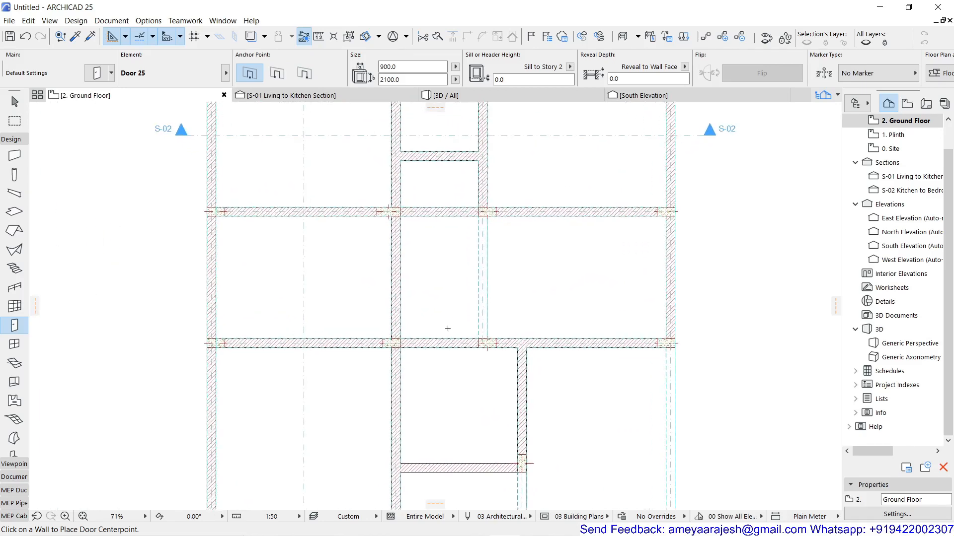
pyautogui.moveTo(432, 383); pyautogui.dragTo(361, 249, button='middle')
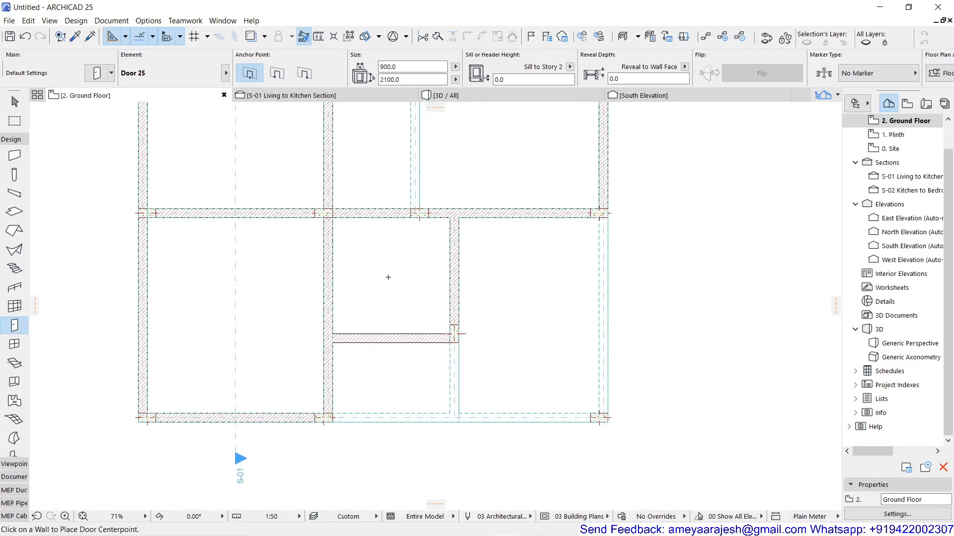
pyautogui.scroll(3, 388, 277)
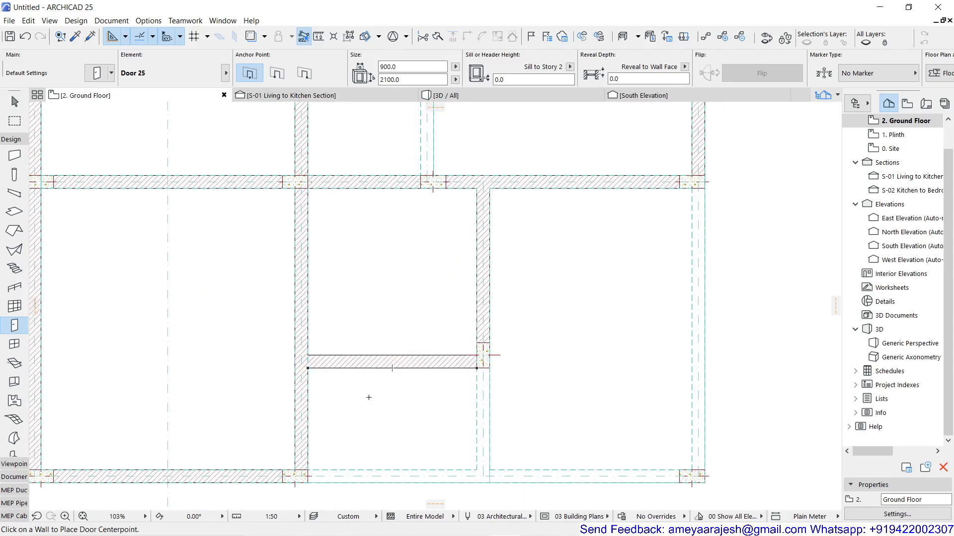
pyautogui.scroll(5, 386, 395)
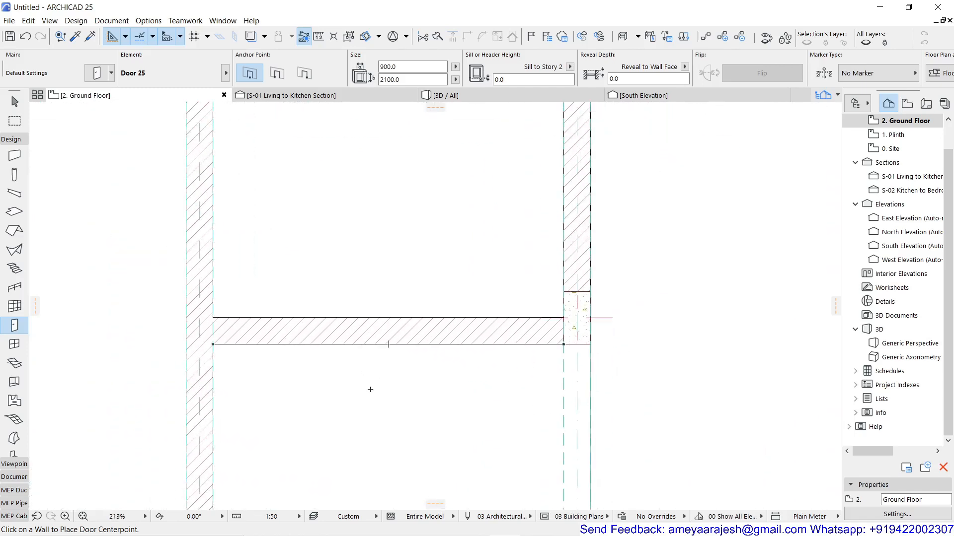
pyautogui.moveTo(335, 376); pyautogui.dragTo(370, 336, button='middle')
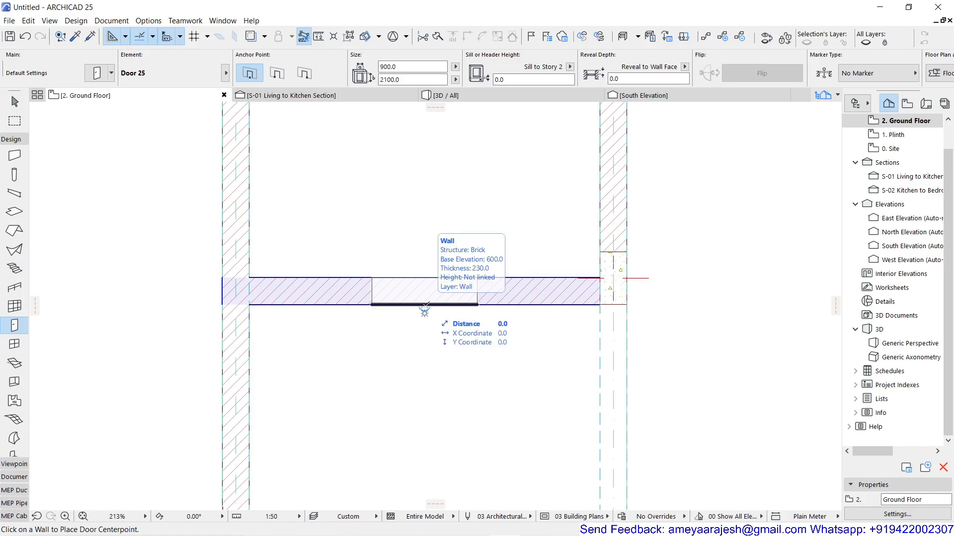
pyautogui.press('g')
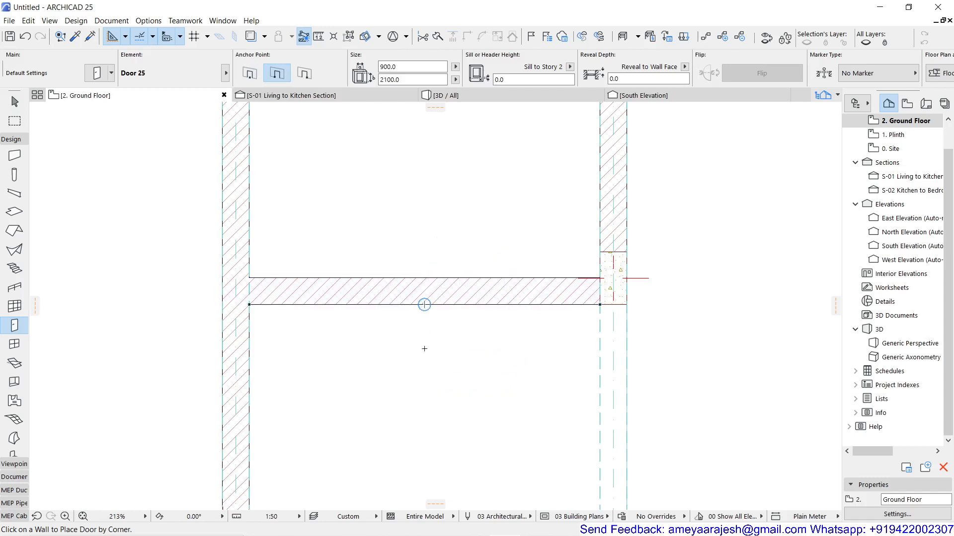
pyautogui.press('g')
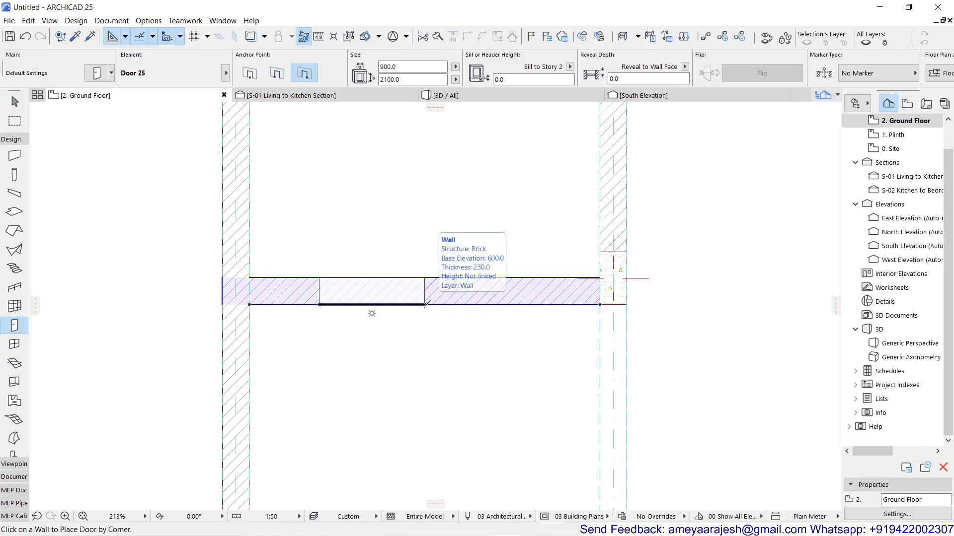
pyautogui.press('g')
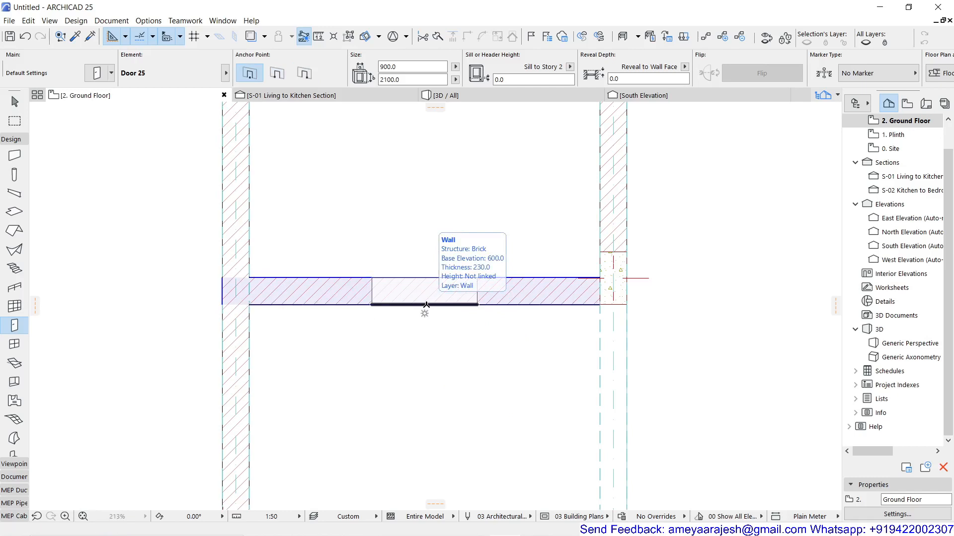
pyautogui.click(427, 302)
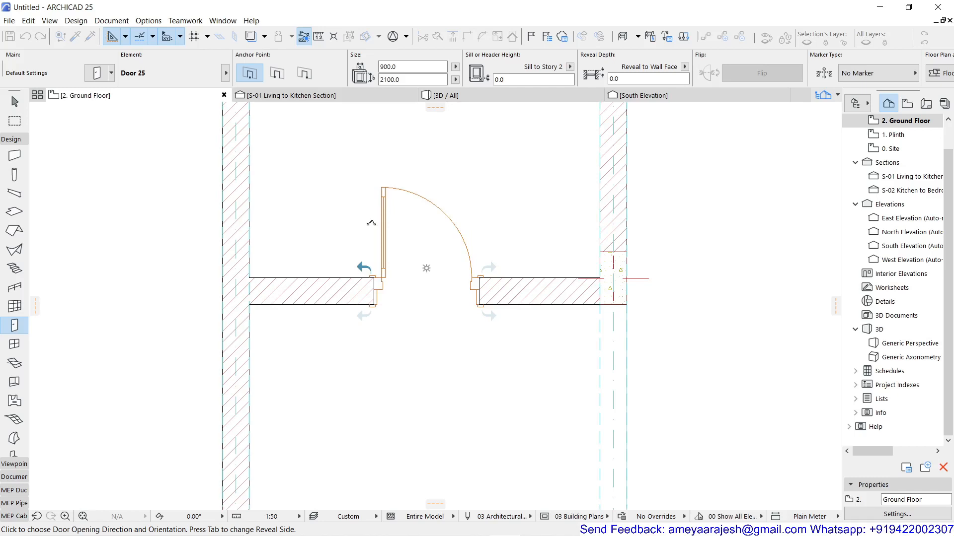
pyautogui.click(371, 223)
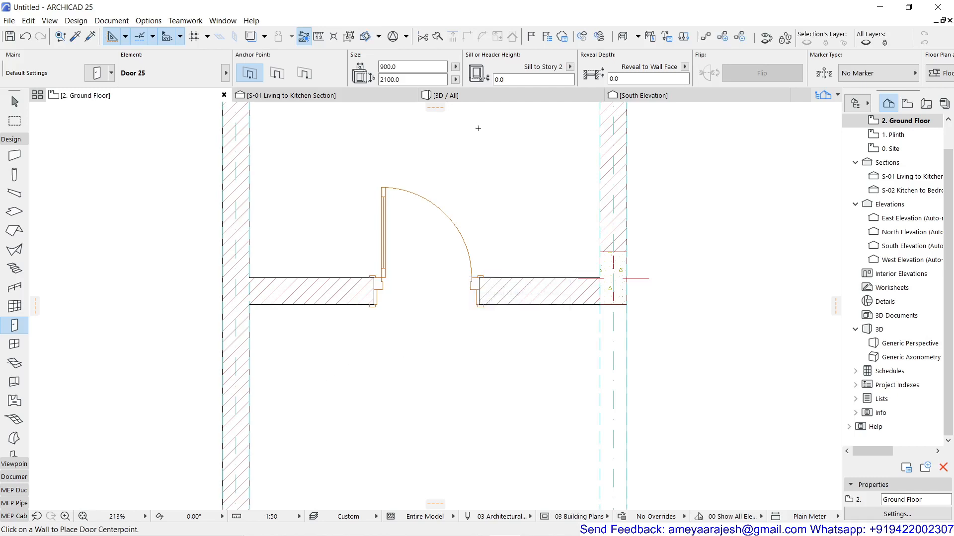
# Examine the placed door up close in the 3D view.
pyautogui.click(485, 99)
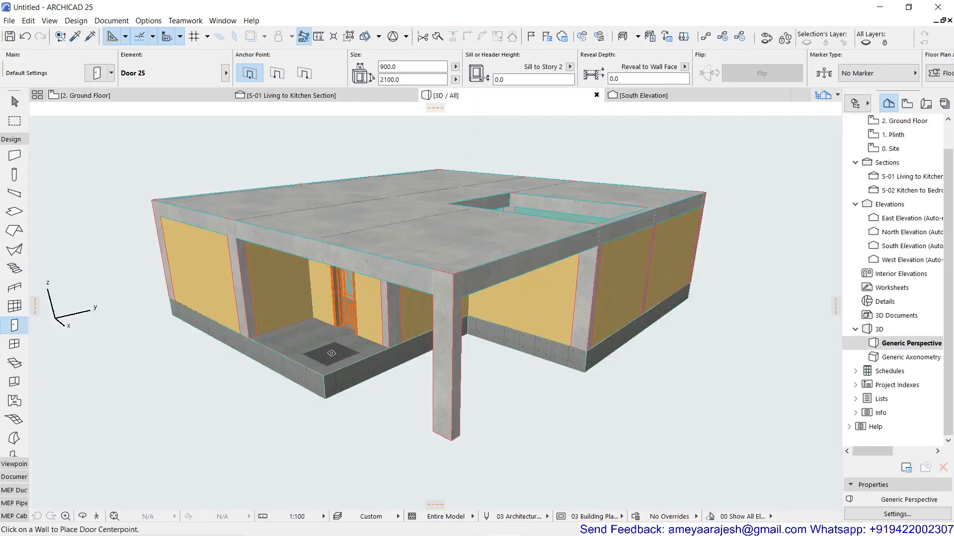
pyautogui.scroll(6, 339, 323)
pyautogui.scroll(4, 382, 276)
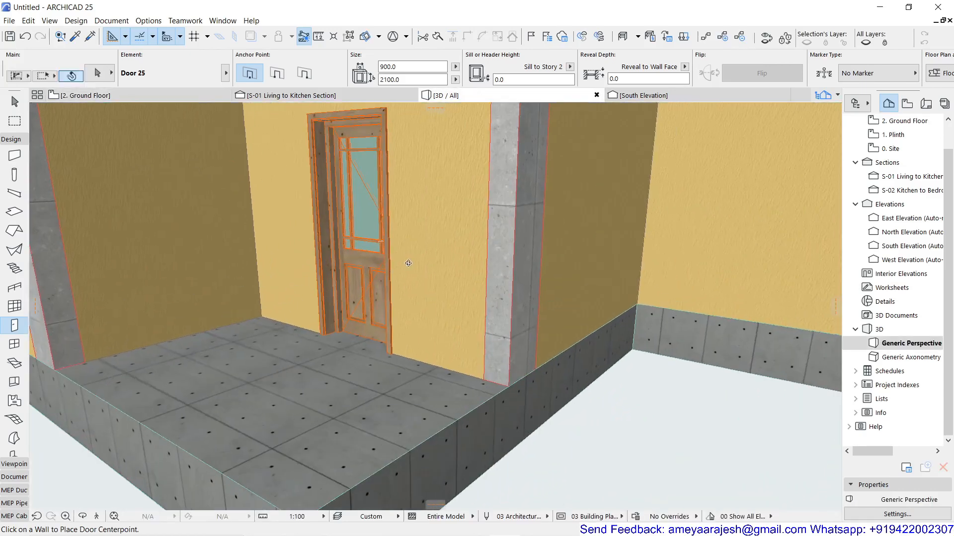
pyautogui.scroll(-3, 500, 370)
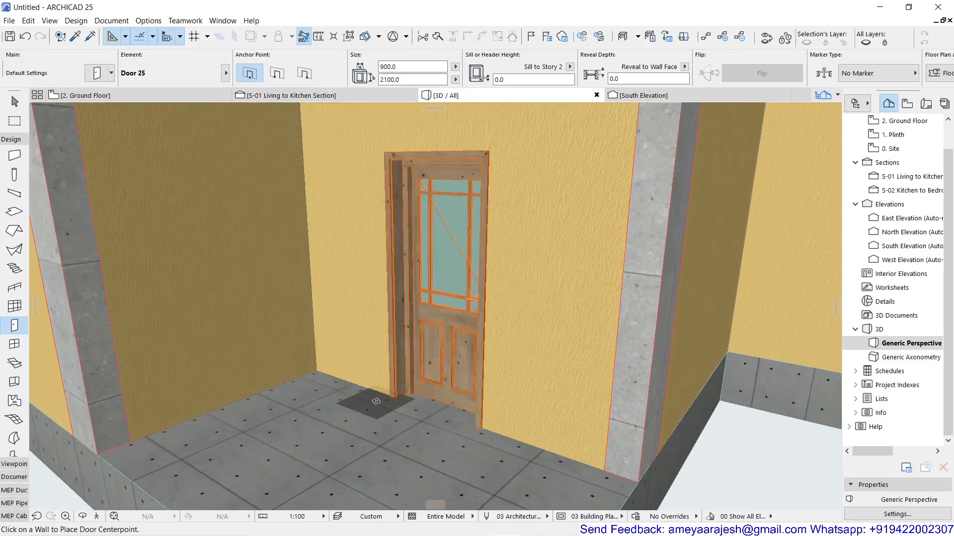
pyautogui.click(436, 366)
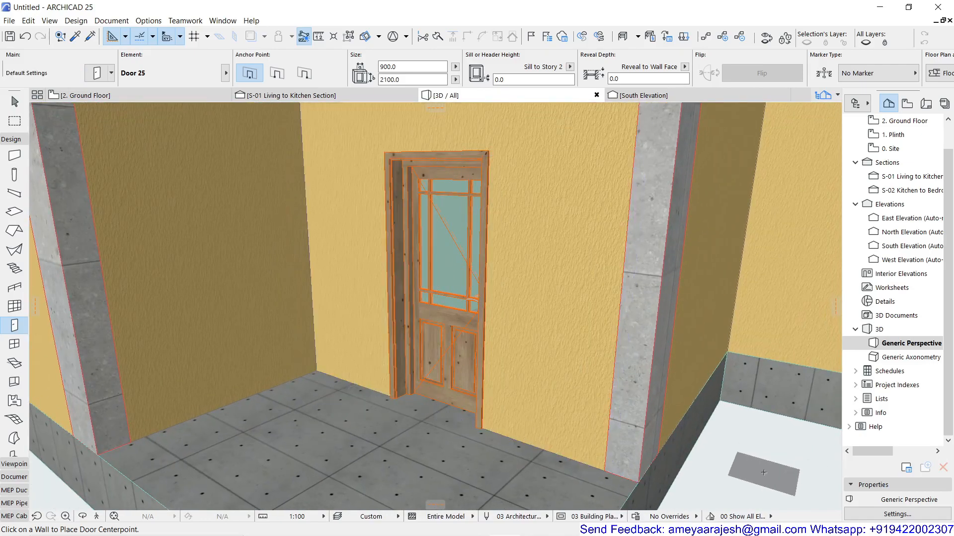